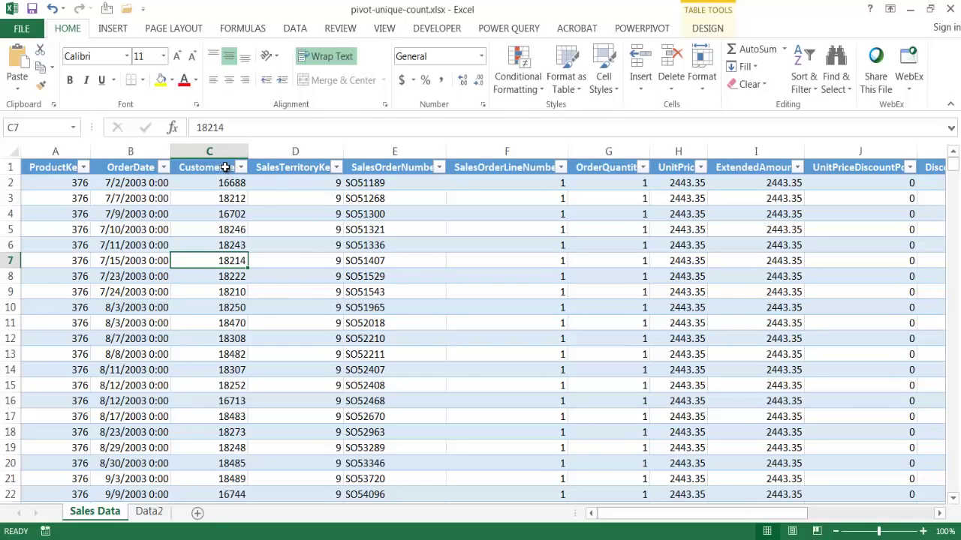
# Step: Preview the duplicate CustomerKey values using the Duplicate Values highlighting rule, without applying it
pyautogui.click(225, 167)
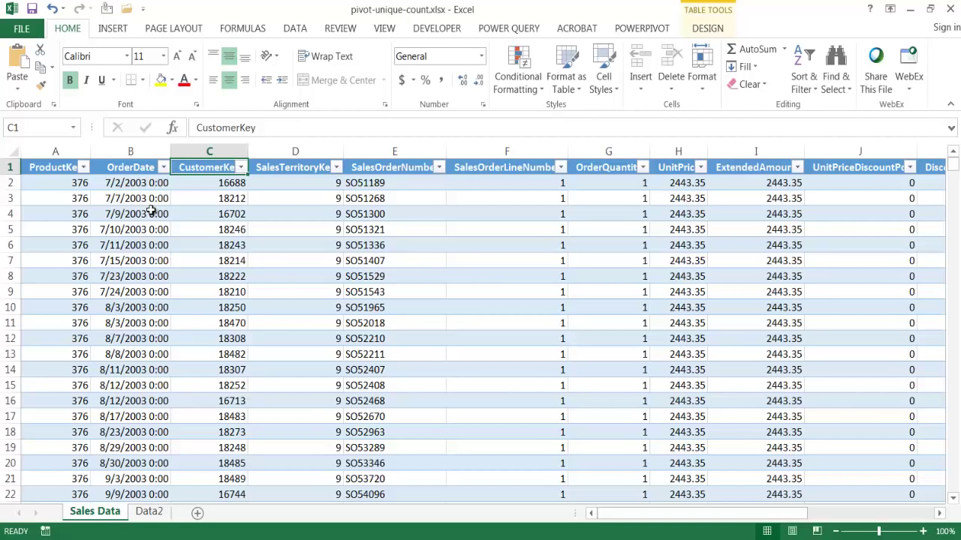
pyautogui.click(208, 151)
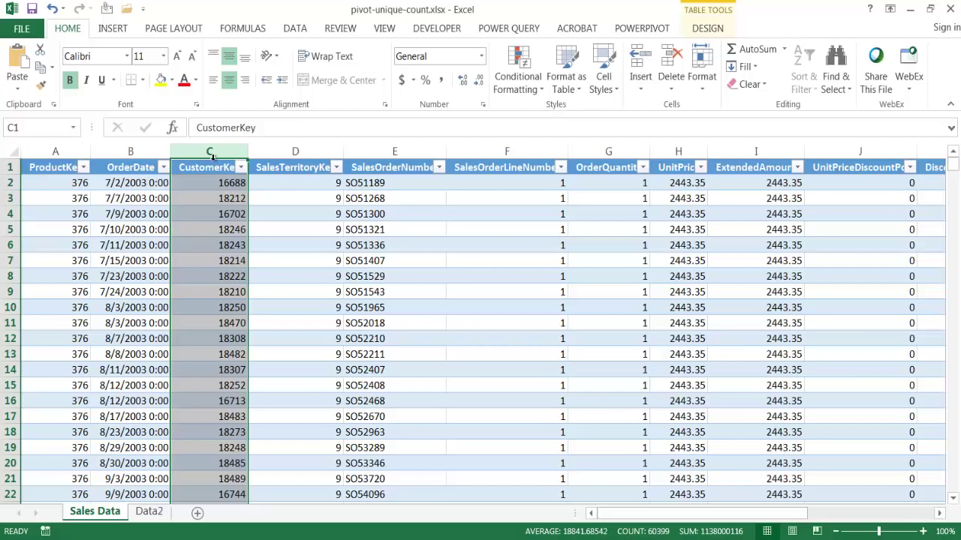
pyautogui.click(523, 89)
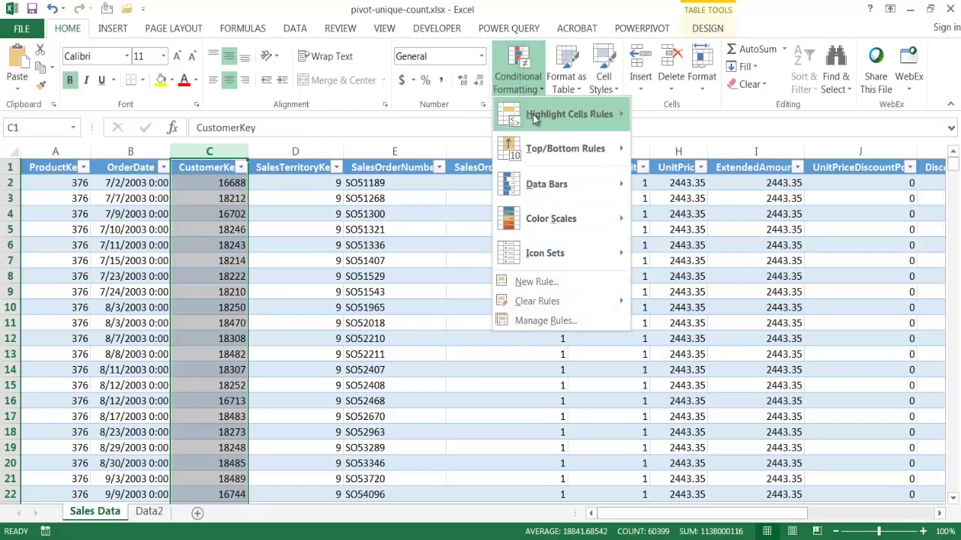
pyautogui.moveTo(590, 117)
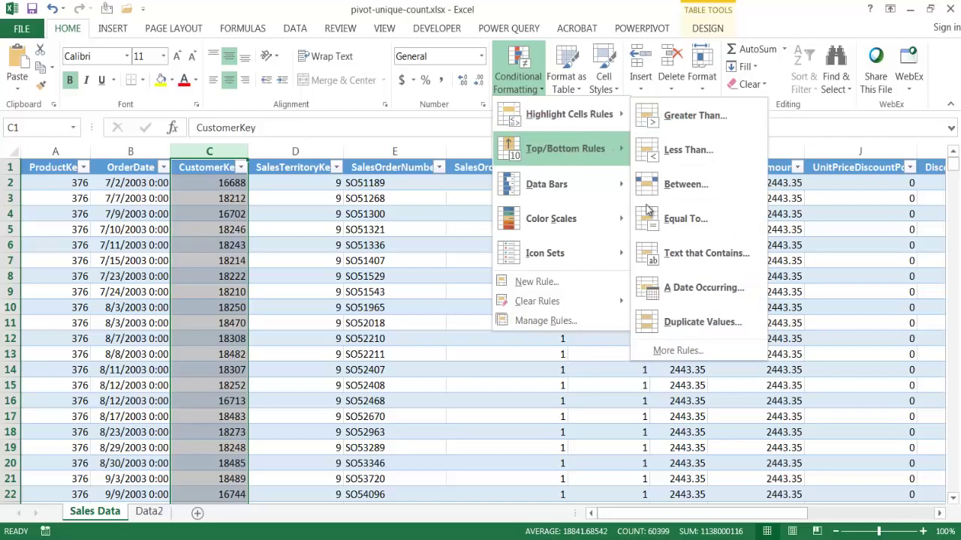
pyautogui.click(704, 327)
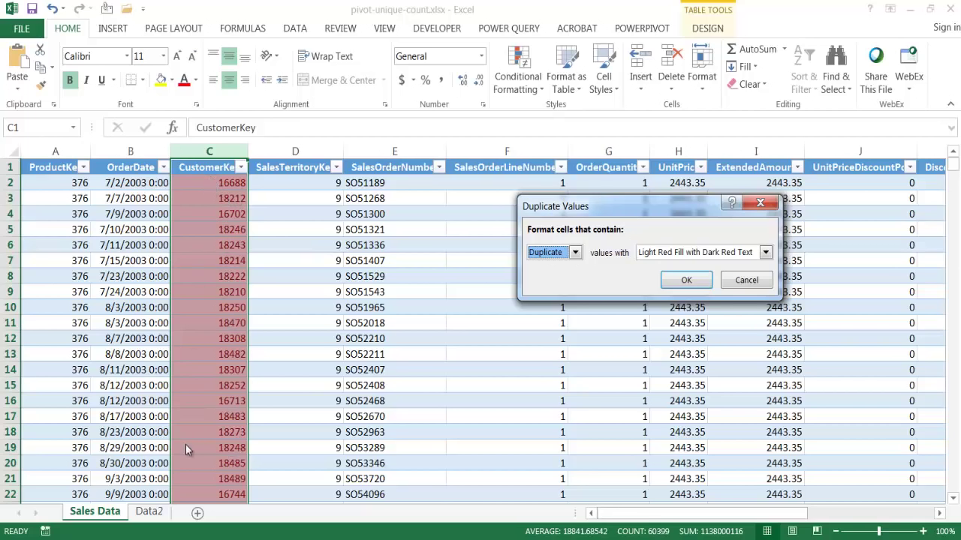
pyautogui.click(740, 285)
pyautogui.click(399, 326)
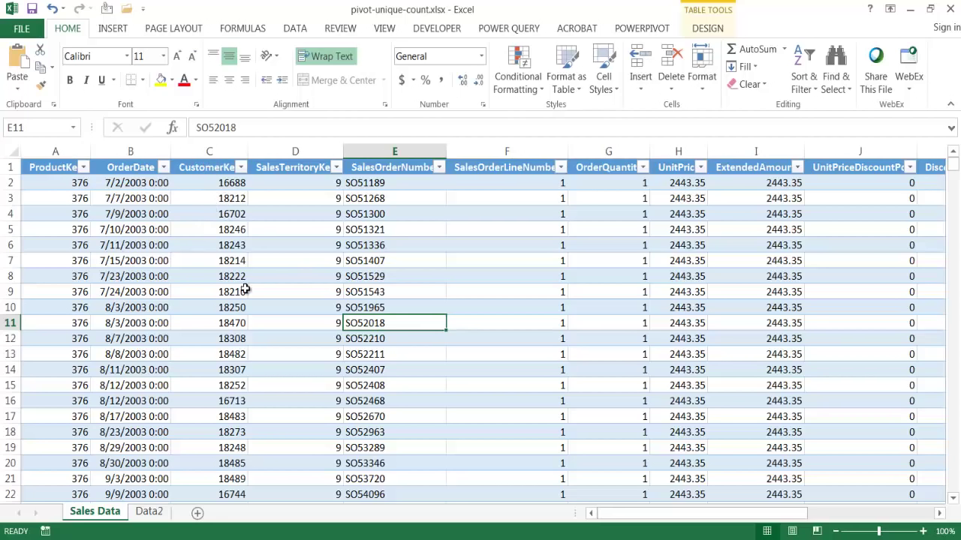
# Step: Create a PivotTable from the sales data table Table1 on a new worksheet
pyautogui.click(324, 312)
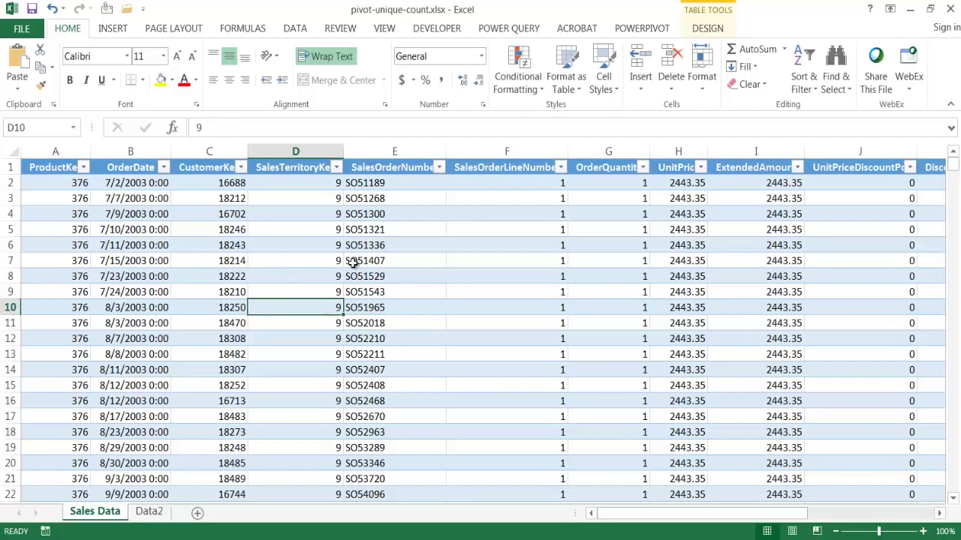
pyautogui.click(108, 33)
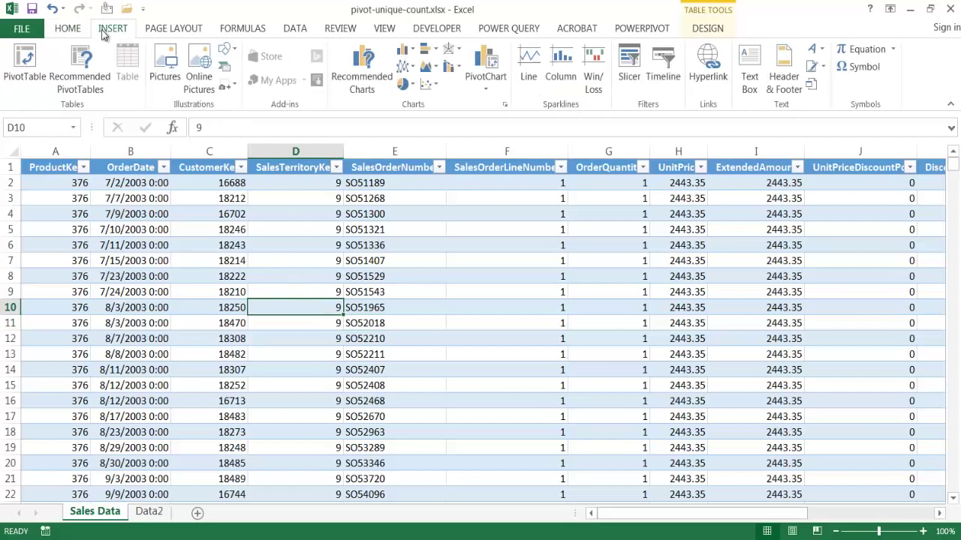
pyautogui.click(24, 66)
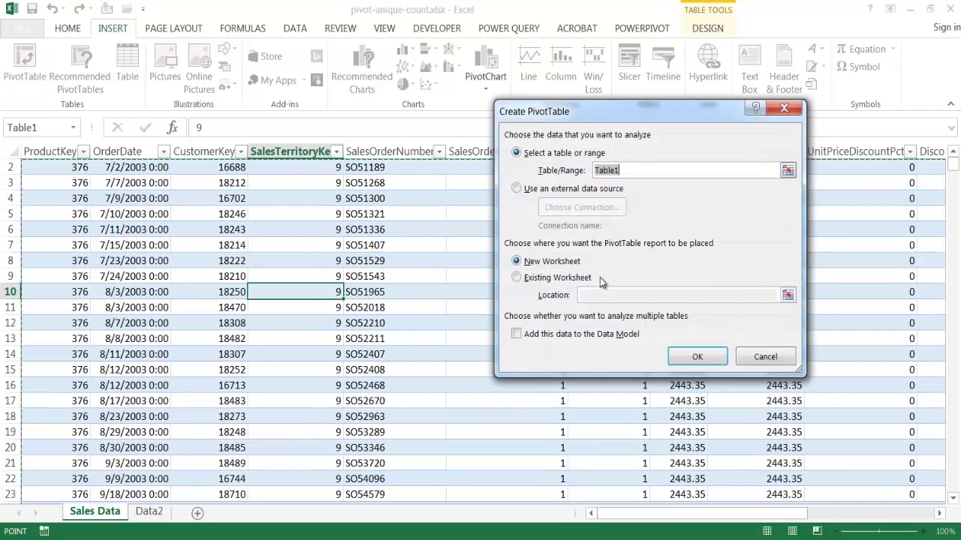
pyautogui.click(709, 358)
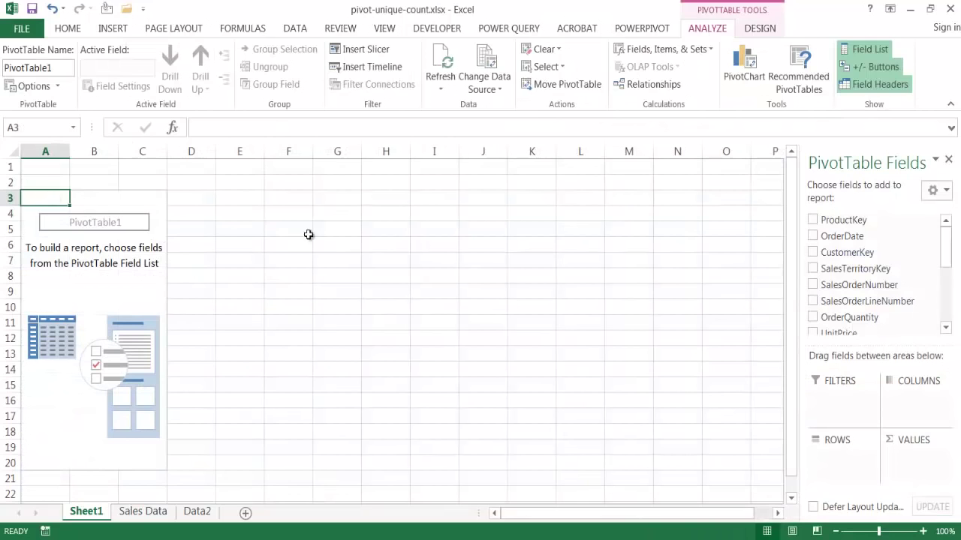
# Step: Add CustomerKey to both the rows and the values of the PivotTable, summarizing the values by Count
pyautogui.moveTo(853, 254); pyautogui.dragTo(847, 452)
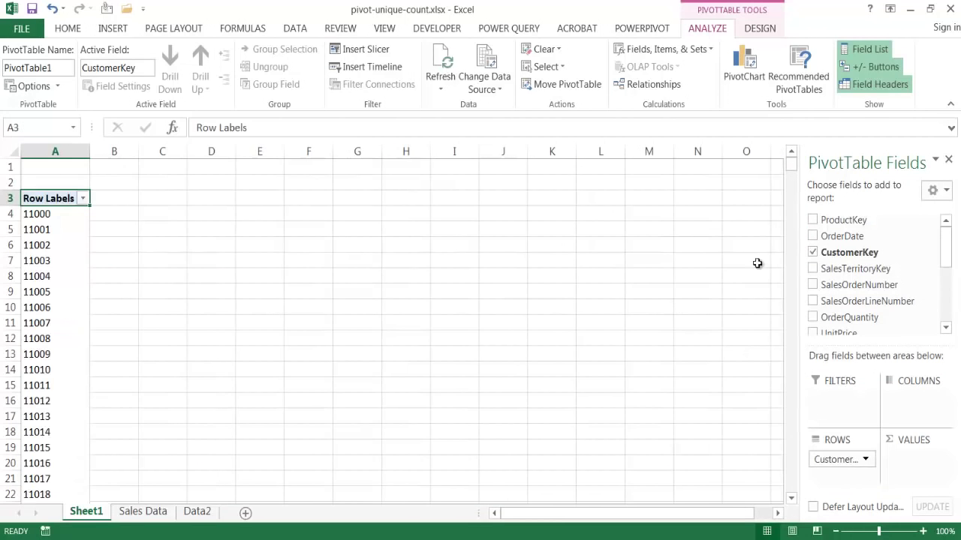
pyautogui.moveTo(857, 251); pyautogui.dragTo(922, 456)
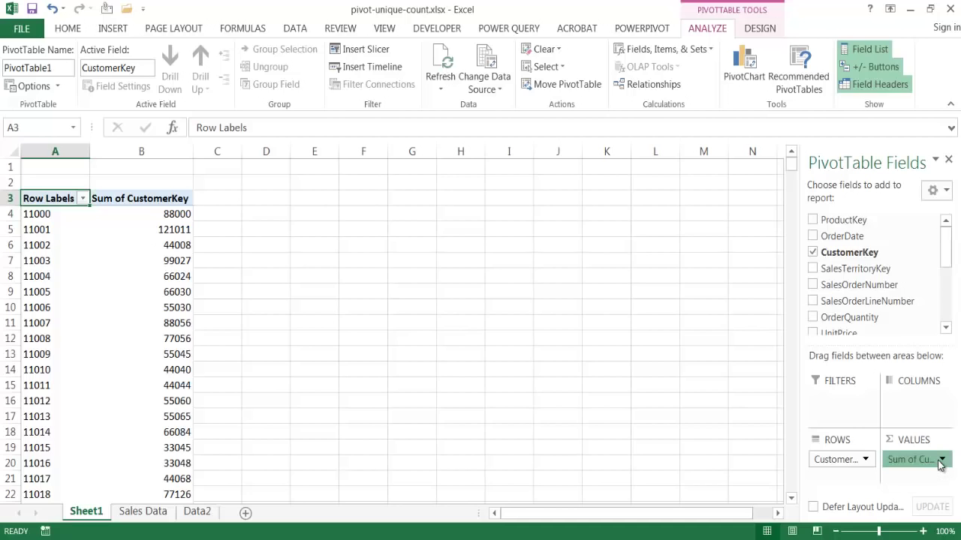
pyautogui.click(941, 460)
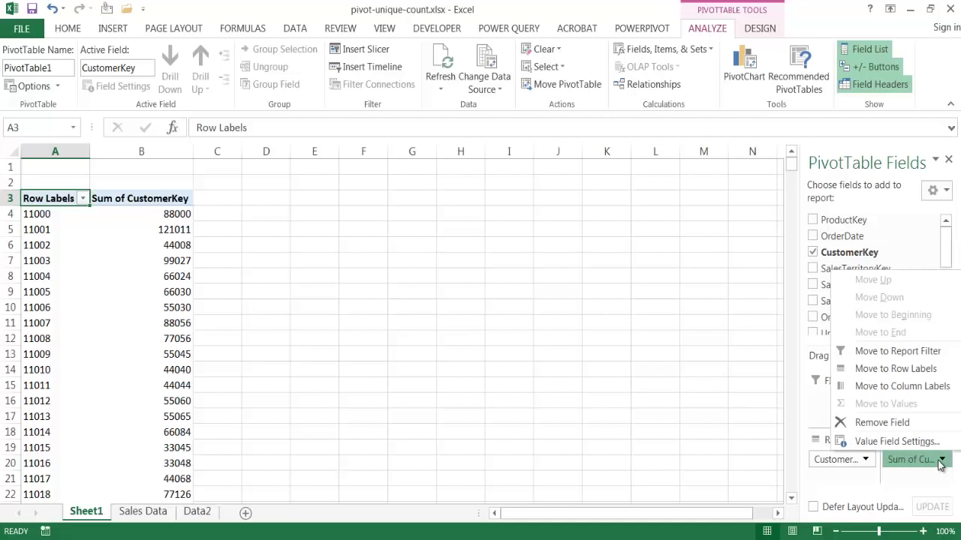
pyautogui.click(879, 442)
pyautogui.click(553, 263)
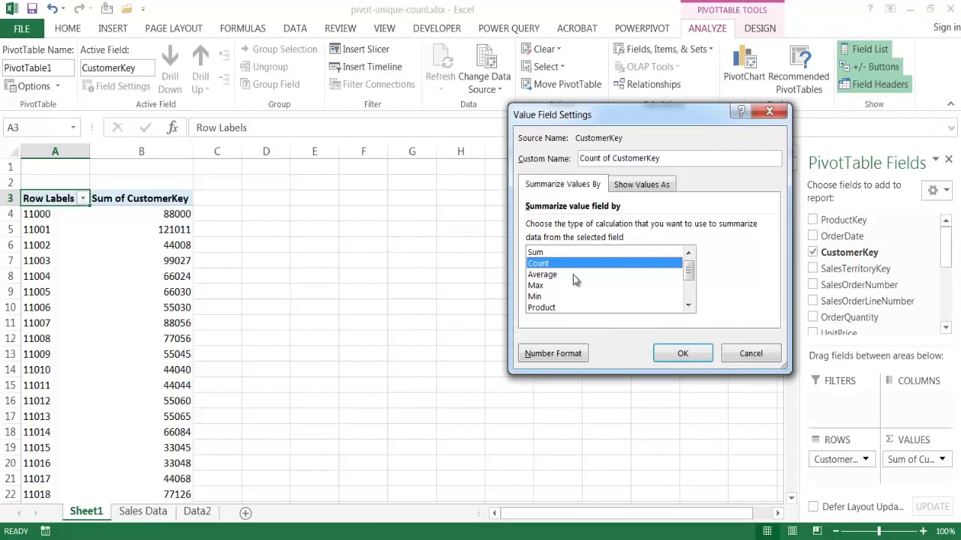
pyautogui.click(682, 353)
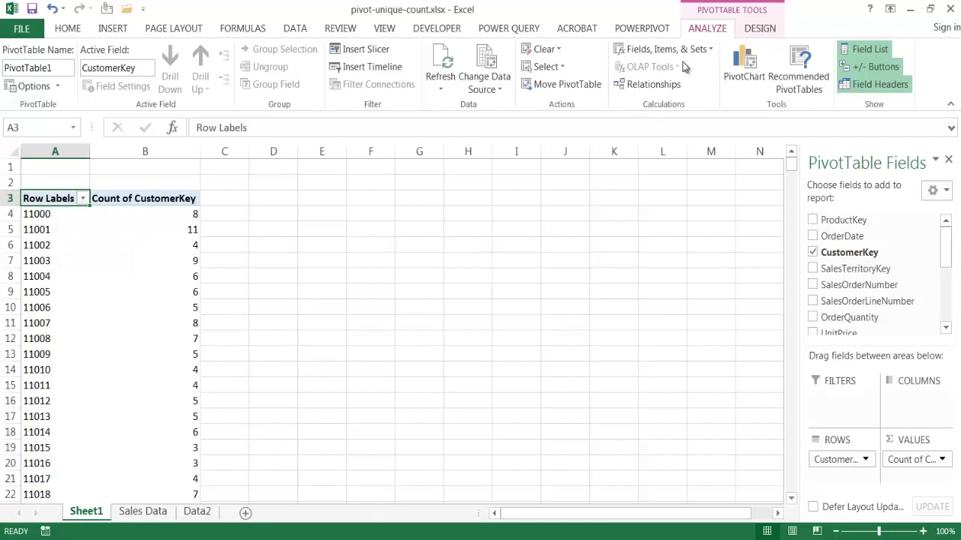
# Step: Change the PivotTable's report layout to Tabular Form
pyautogui.click(764, 30)
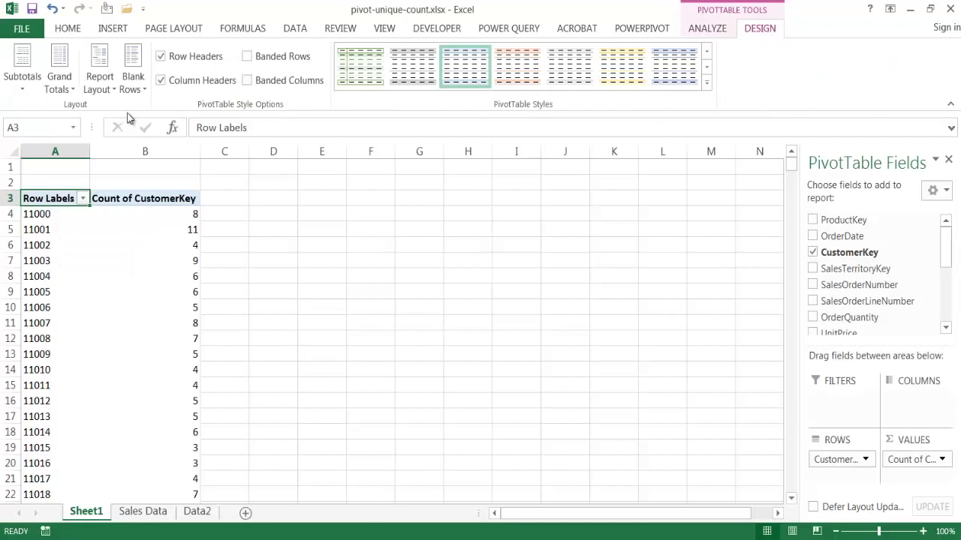
pyautogui.click(101, 84)
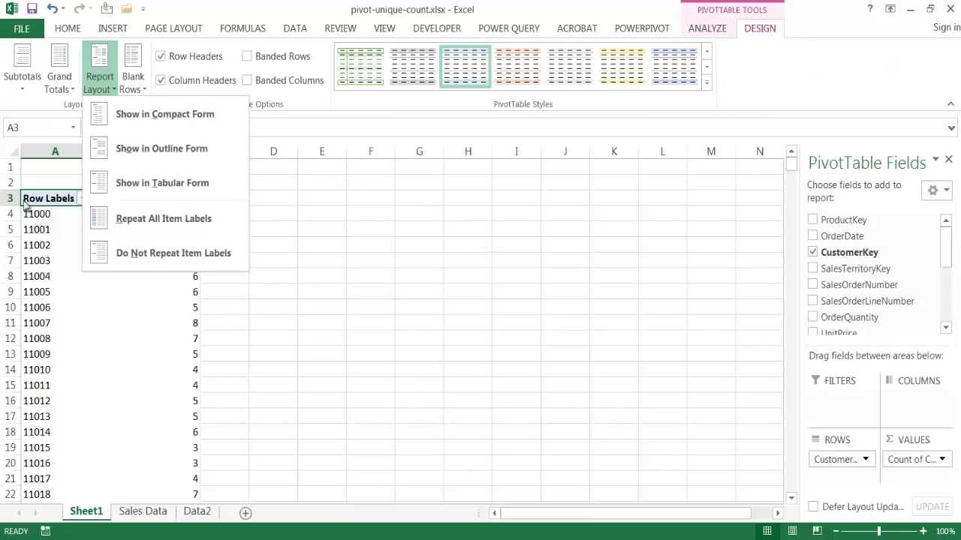
pyautogui.click(135, 192)
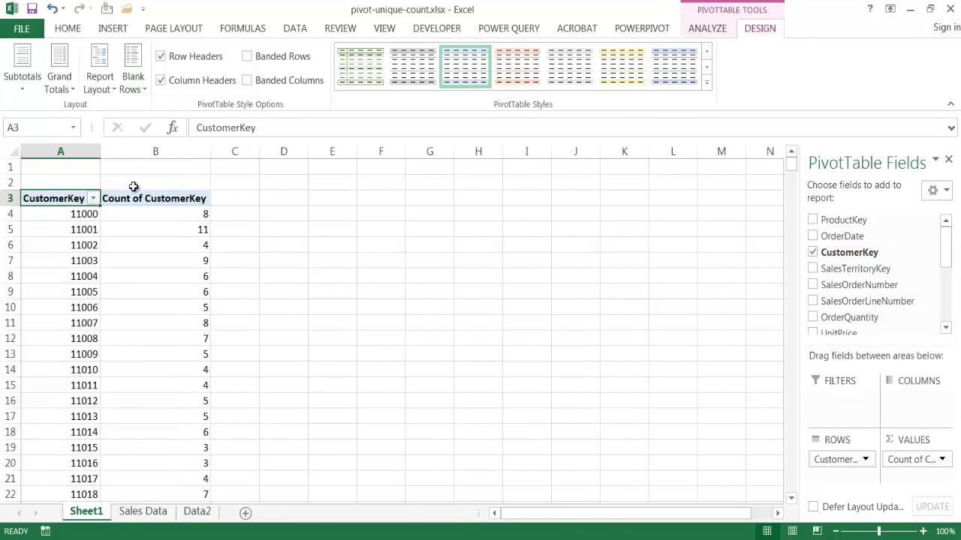
# Step: Examine the count per CustomerKey and select the whole CustomerKey list to check how many entries it holds
pyautogui.click(68, 215)
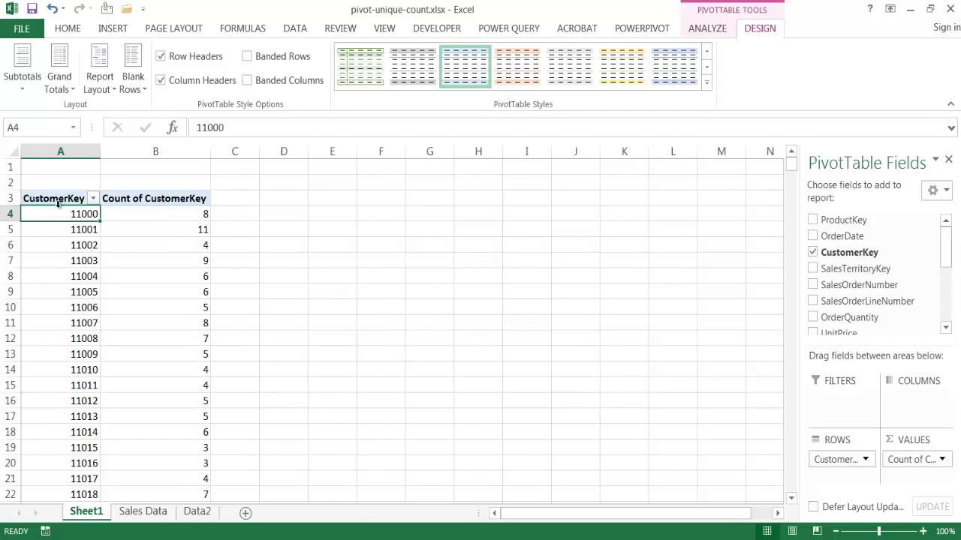
pyautogui.click(139, 213)
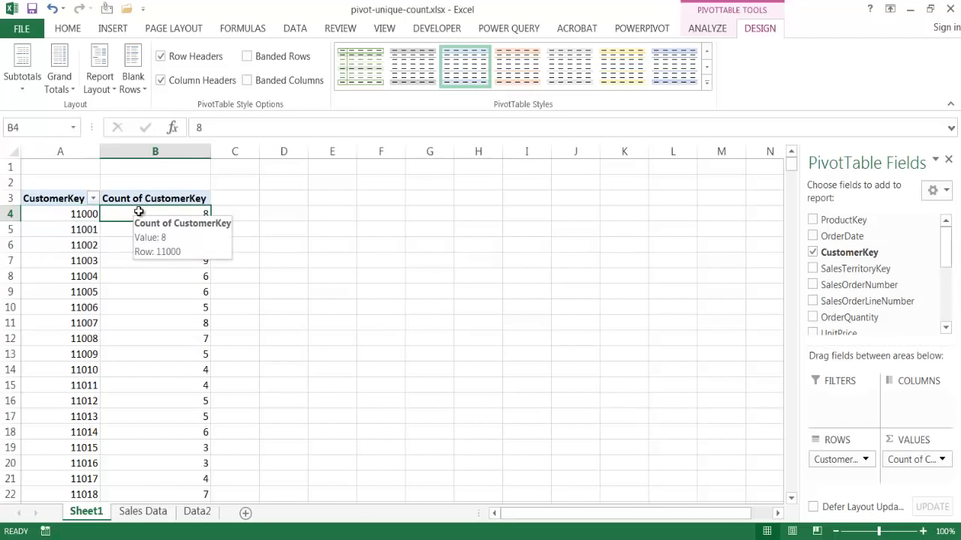
pyautogui.click(67, 213)
pyautogui.click(120, 214)
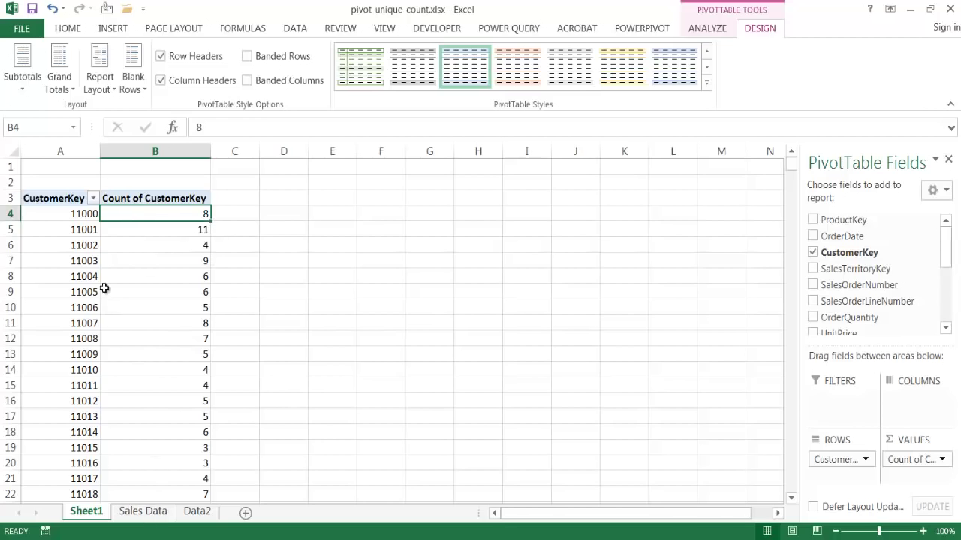
pyautogui.click(62, 214)
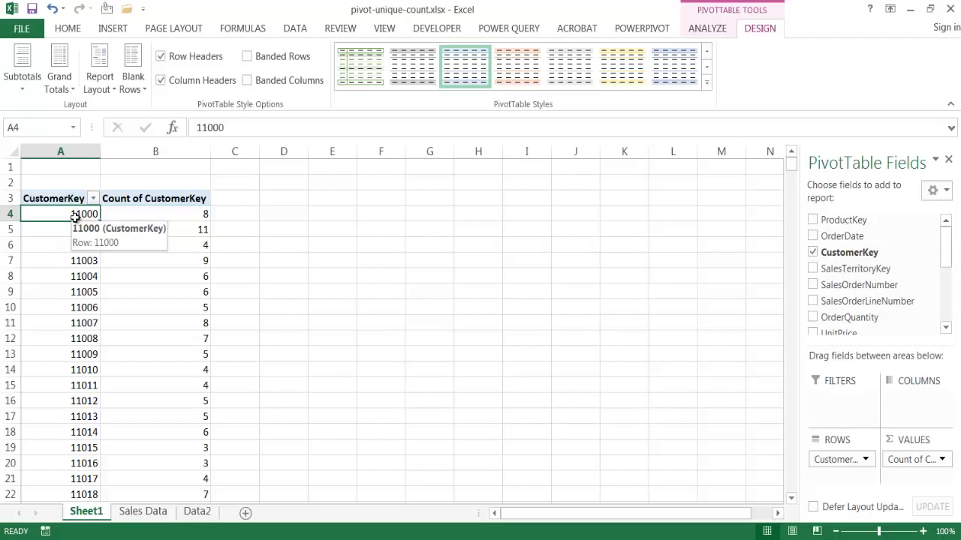
pyautogui.hotkey('ctrl', 'shift', 'Down')
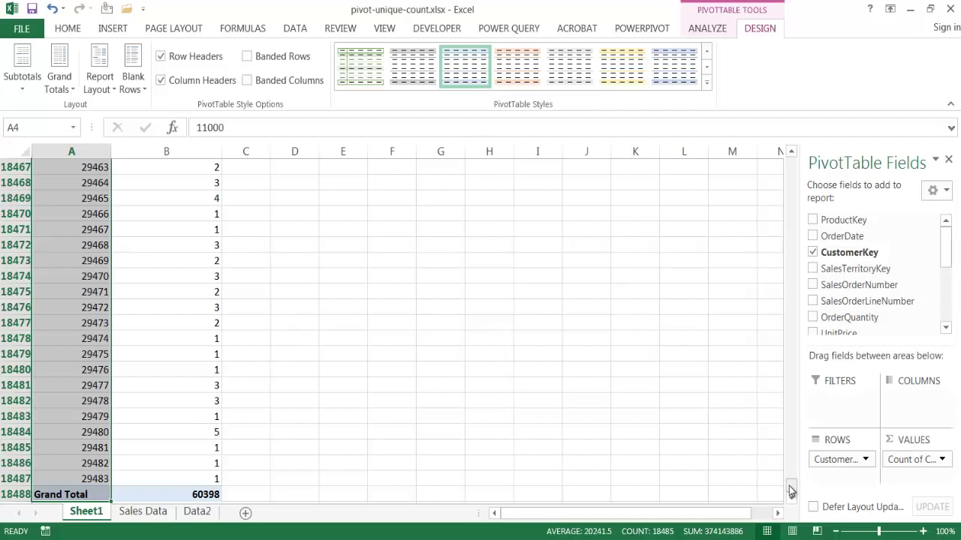
pyautogui.moveTo(790, 491); pyautogui.dragTo(791, 154)
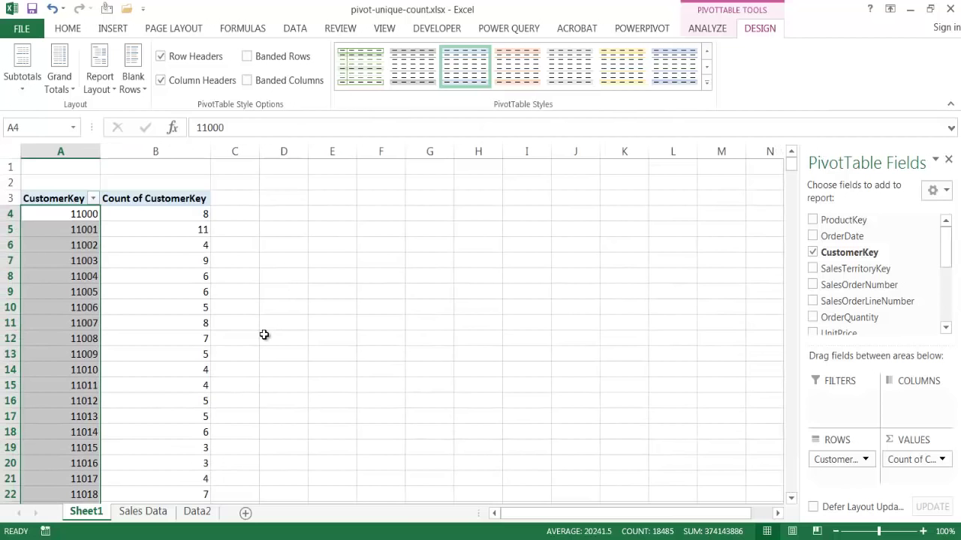
# Step: Return to the Sales Data sheet and check in the COM Add-Ins list whether PowerPivot for Excel 2013 is enabled, without changing anything
pyautogui.click(141, 512)
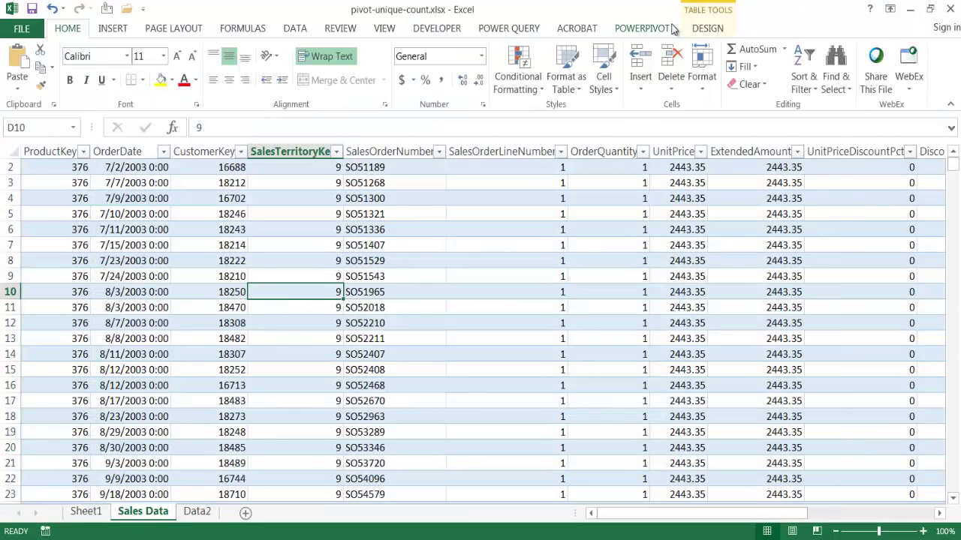
pyautogui.click(641, 28)
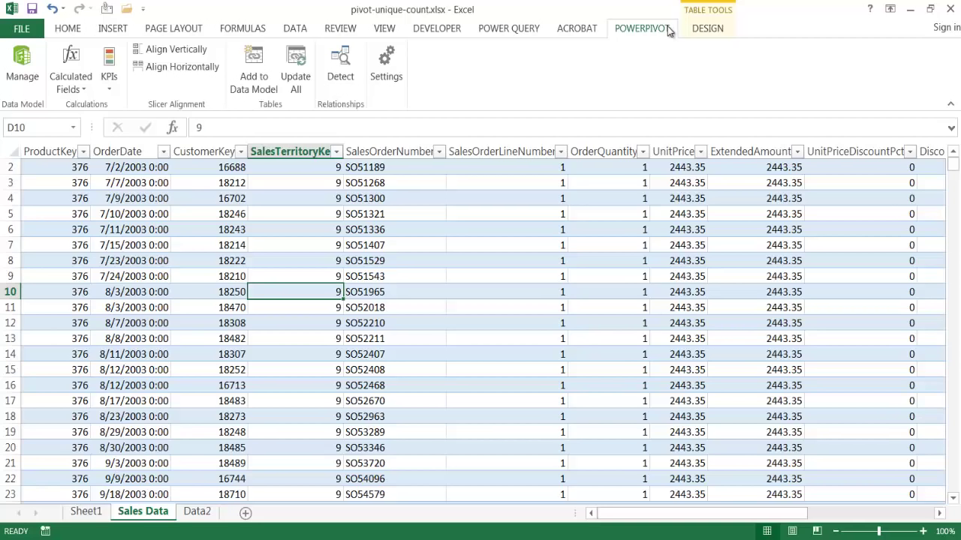
pyautogui.rightClick(669, 30)
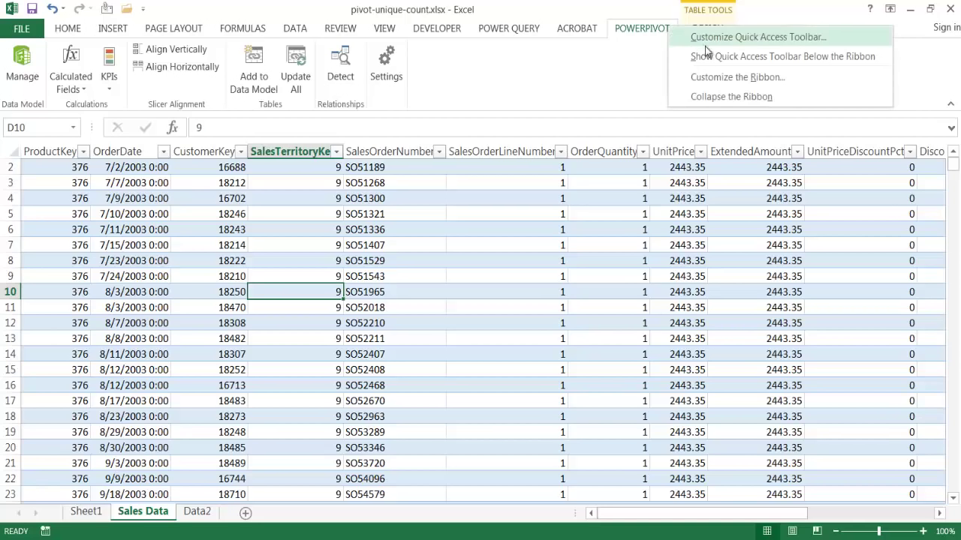
pyautogui.click(739, 78)
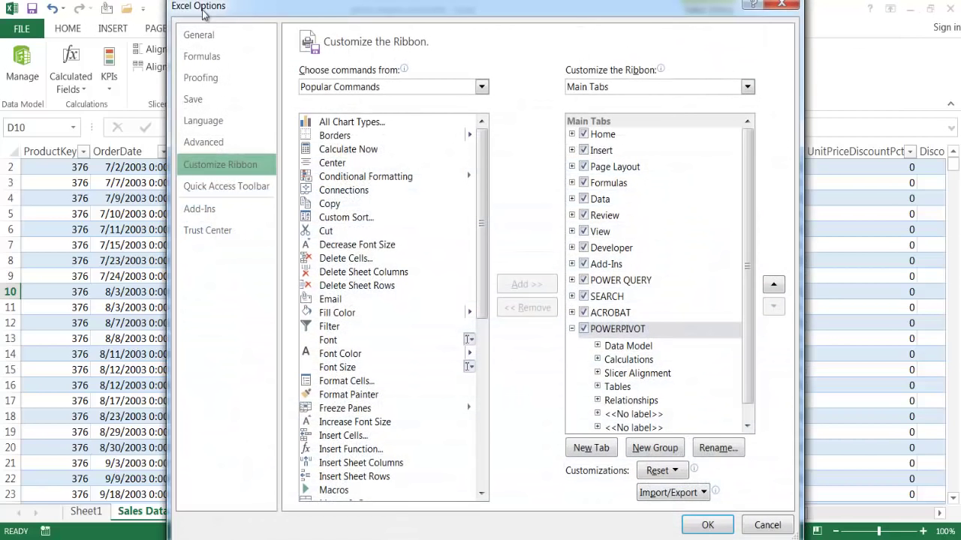
pyautogui.click(196, 214)
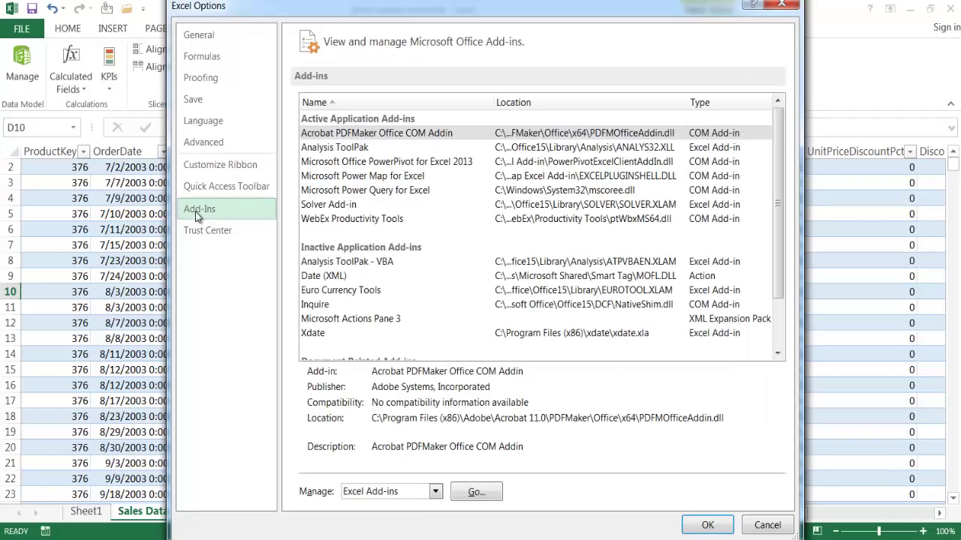
pyautogui.click(438, 492)
pyautogui.click(410, 428)
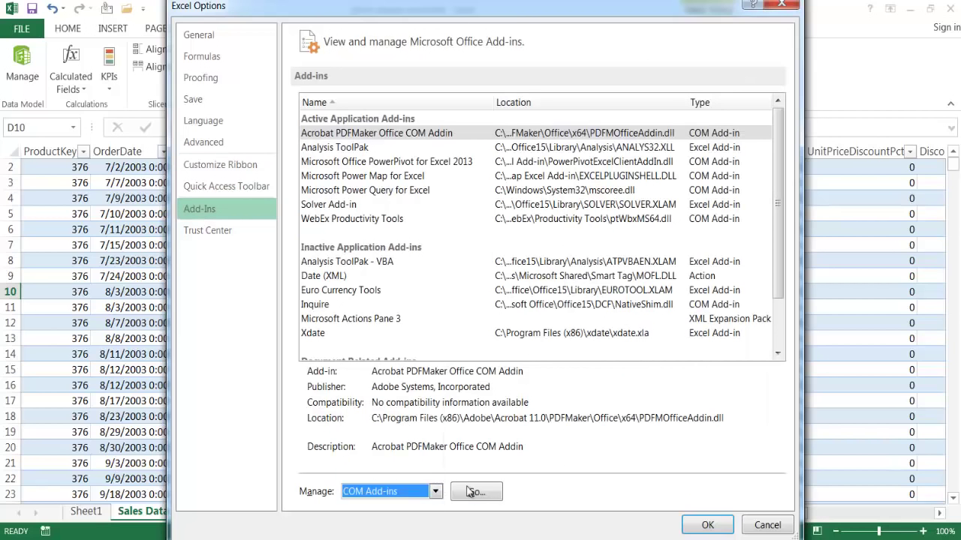
pyautogui.click(474, 491)
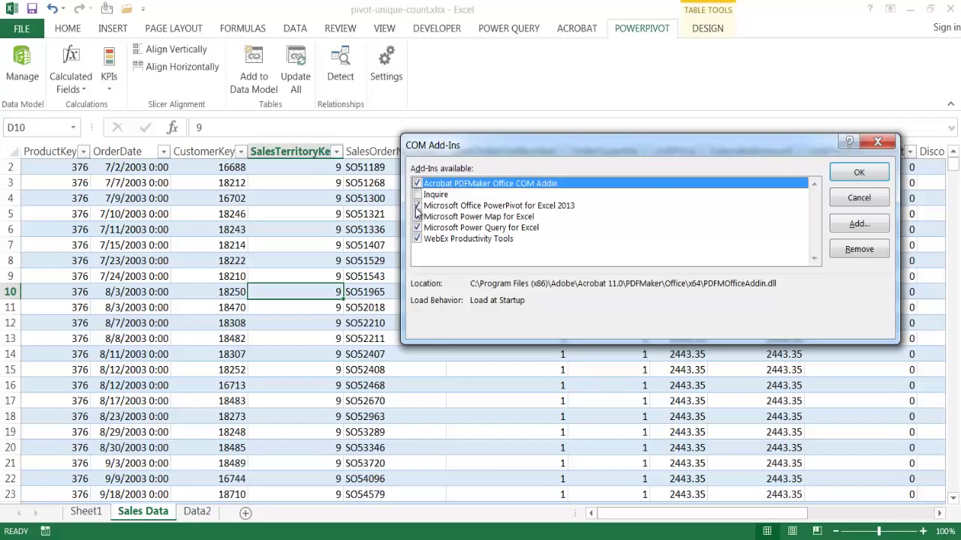
pyautogui.click(864, 202)
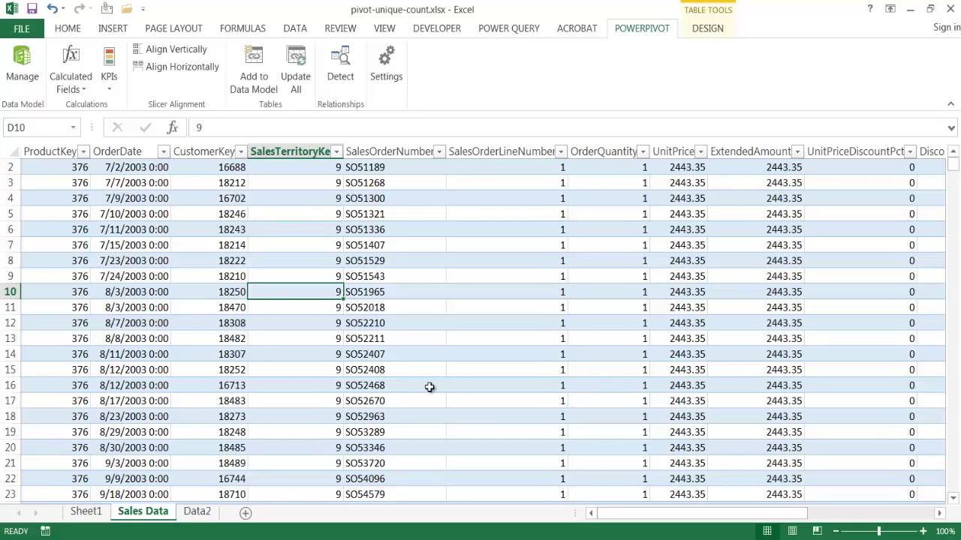
# Step: Add the sales data table to the Data Model and create a PowerPivot PivotTable from it on the existing Sheet1 at cell E3
pyautogui.click(254, 78)
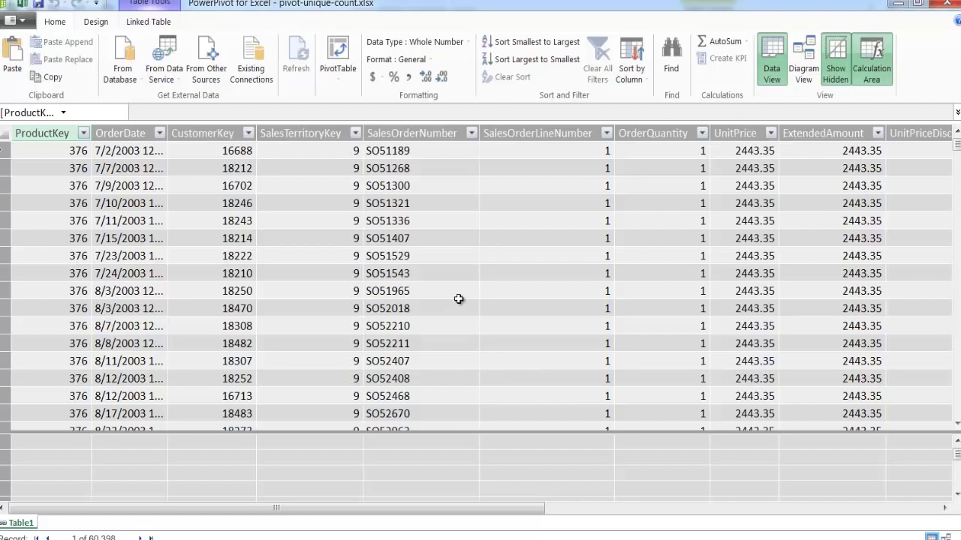
pyautogui.click(339, 50)
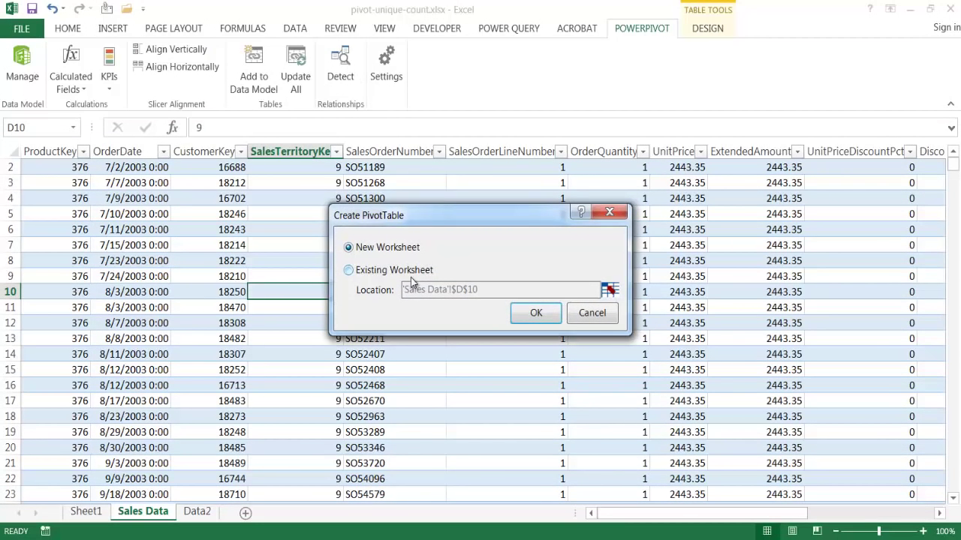
pyautogui.click(349, 271)
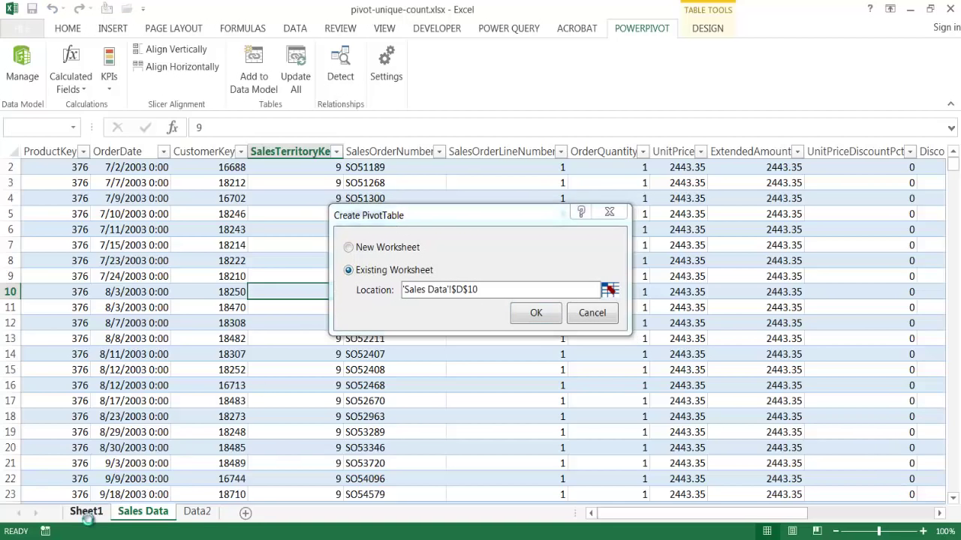
pyautogui.click(610, 291)
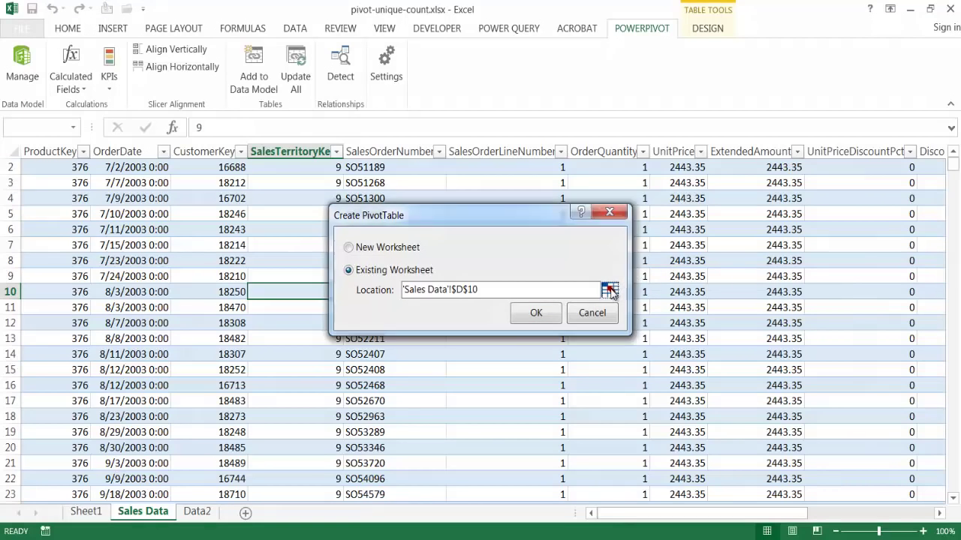
pyautogui.click(85, 514)
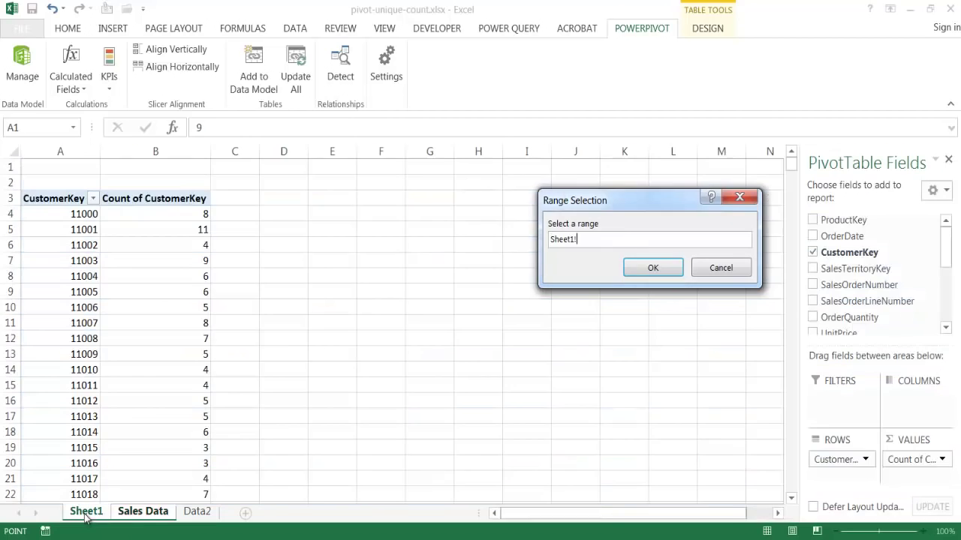
pyautogui.click(343, 201)
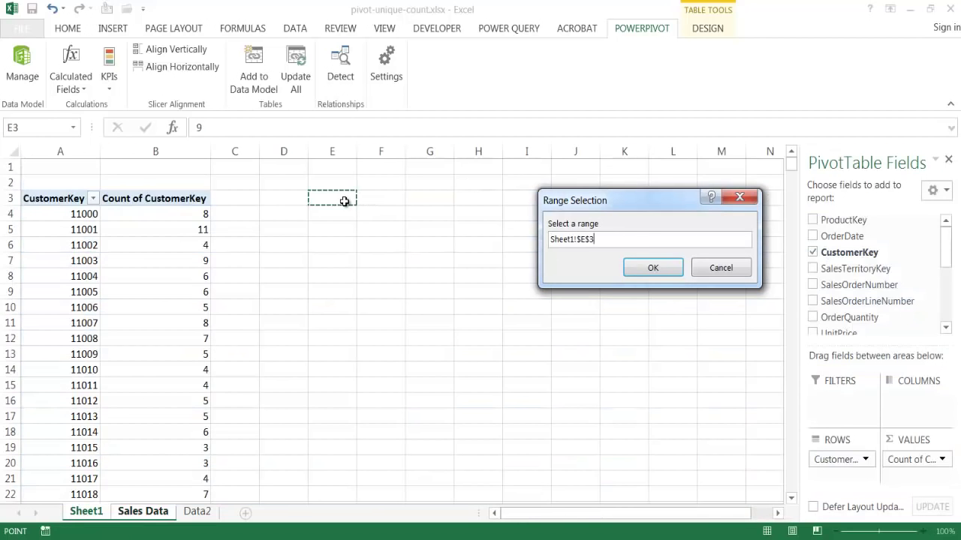
pyautogui.click(639, 268)
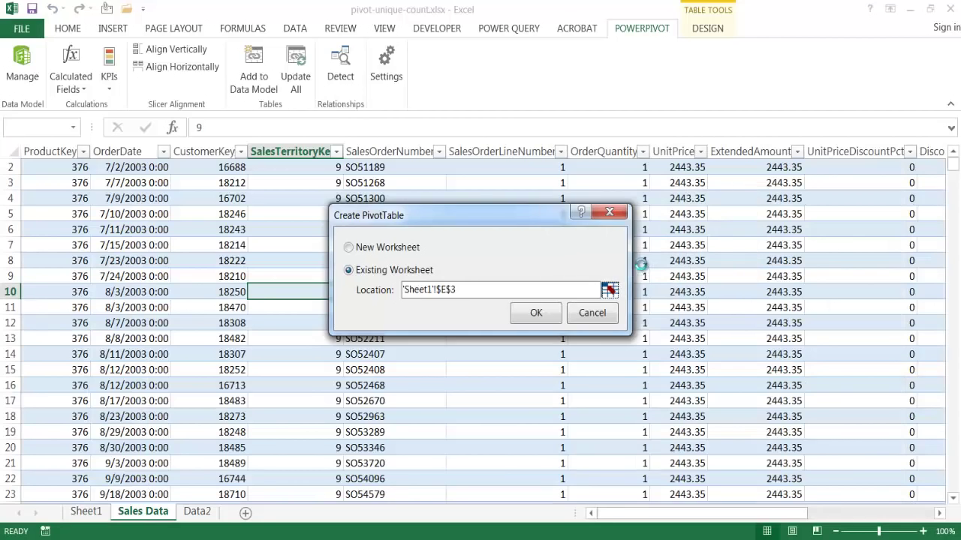
pyautogui.click(545, 318)
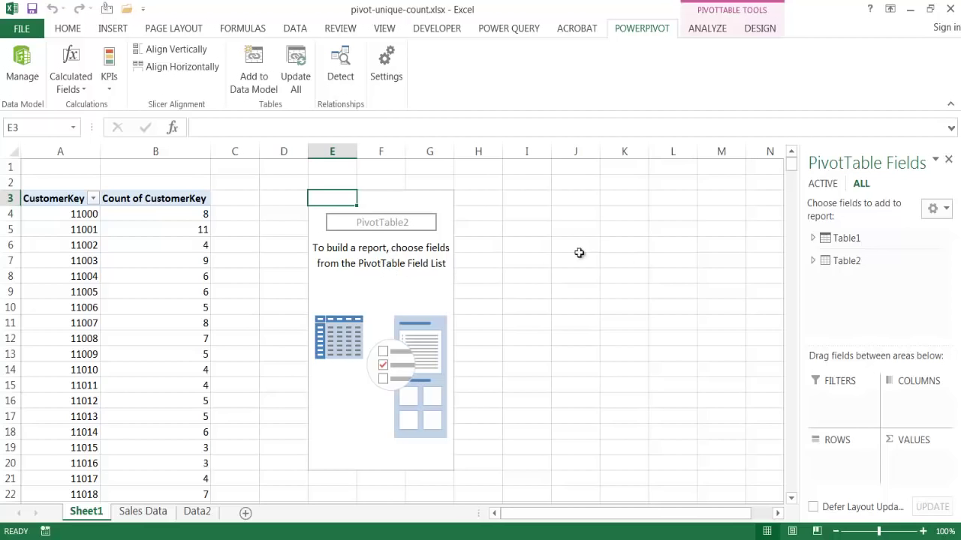
# Step: Add CustomerKey from Table1 to both the rows and the values of the new PivotTable
pyautogui.click(813, 239)
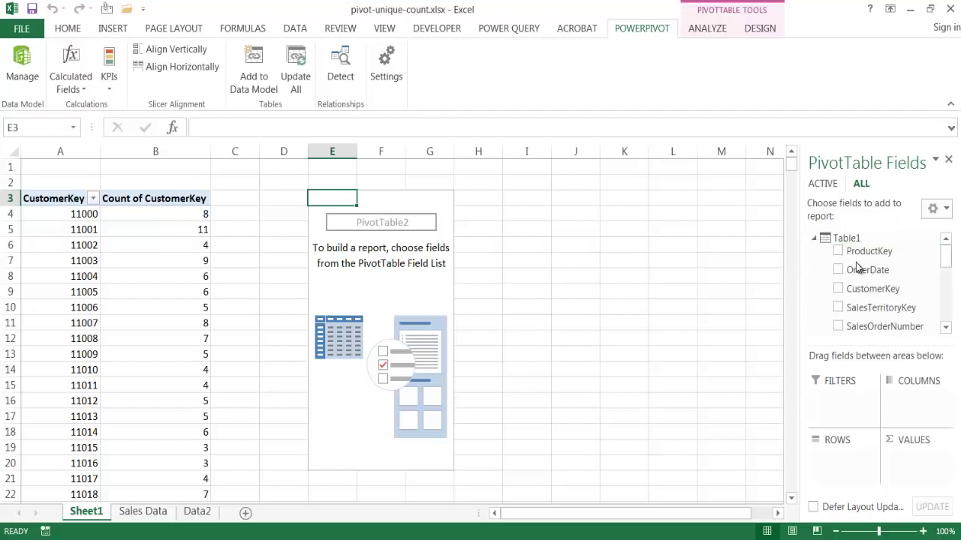
pyautogui.moveTo(946, 252)
pyautogui.mouseDown()
pyautogui.moveTo(949, 298)
pyautogui.moveTo(945, 251)
pyautogui.mouseUp()
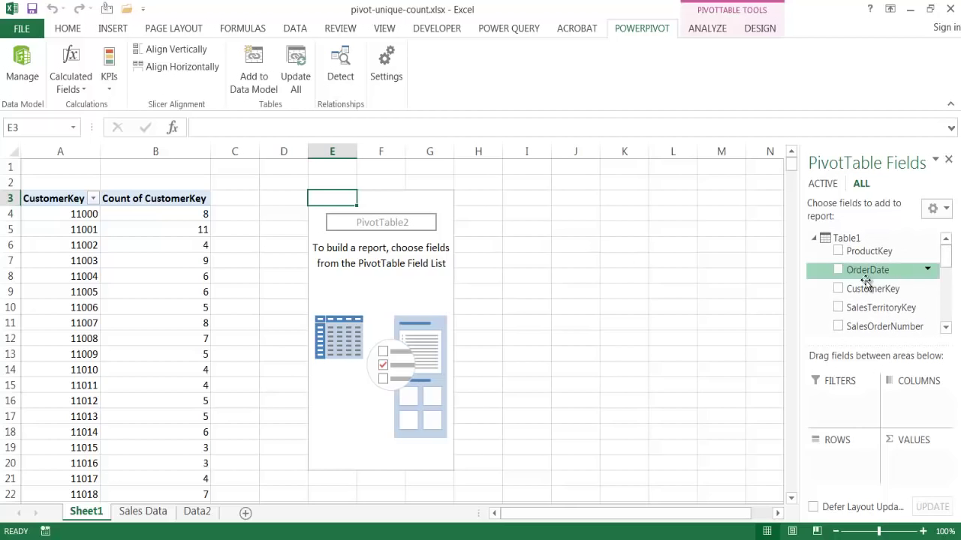
pyautogui.moveTo(853, 291); pyautogui.dragTo(839, 459)
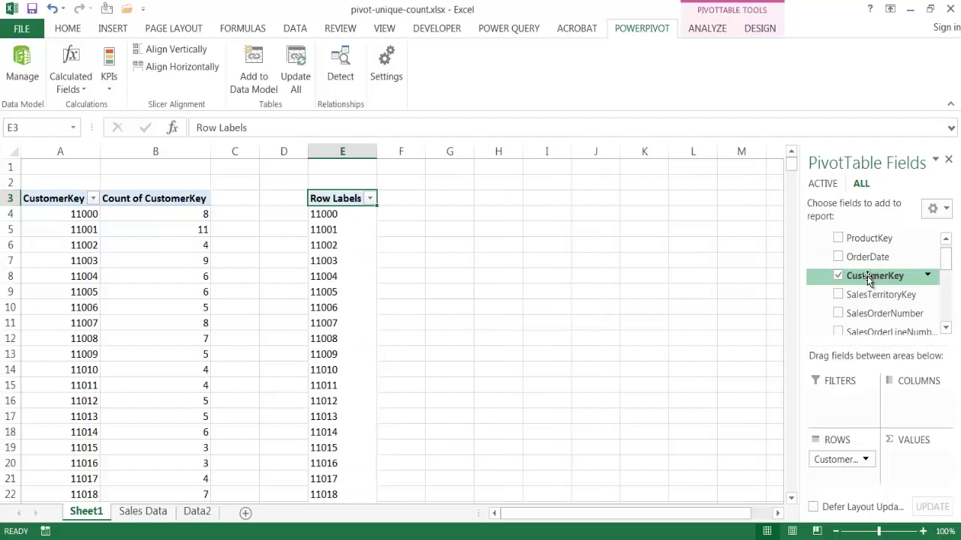
pyautogui.moveTo(868, 279); pyautogui.dragTo(922, 461)
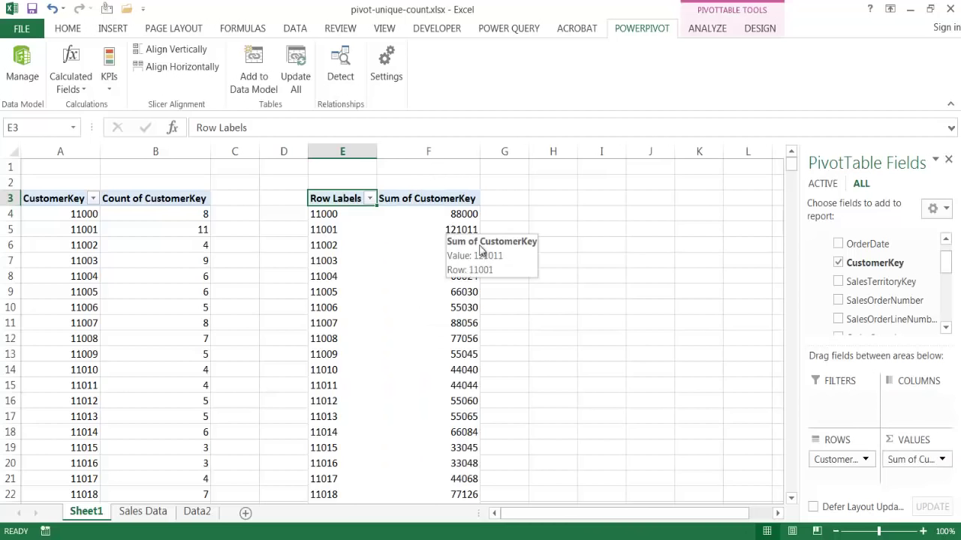
# Step: Summarize the new PivotTable's CustomerKey values by Count and check the counts for the first customers
pyautogui.click(941, 459)
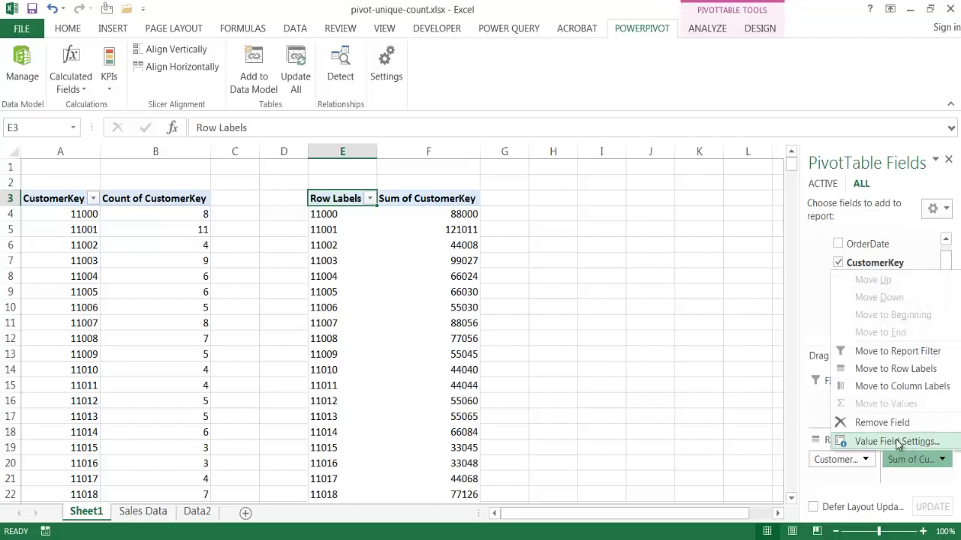
pyautogui.click(890, 444)
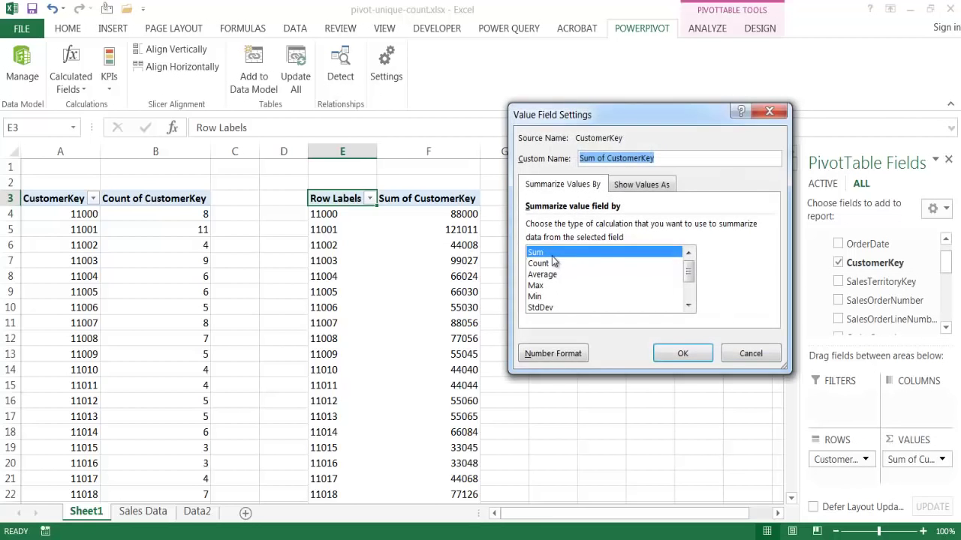
pyautogui.click(541, 264)
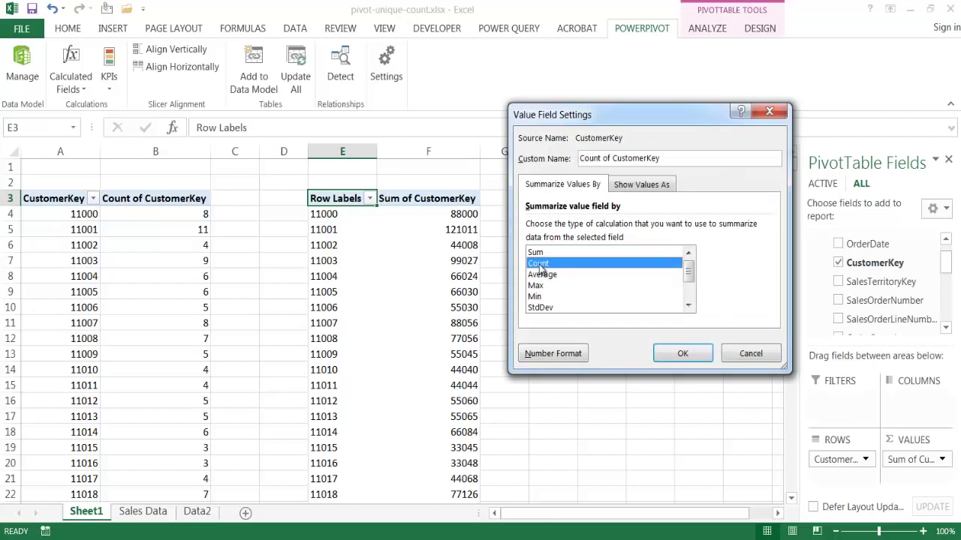
pyautogui.moveTo(686, 272); pyautogui.dragTo(688, 298)
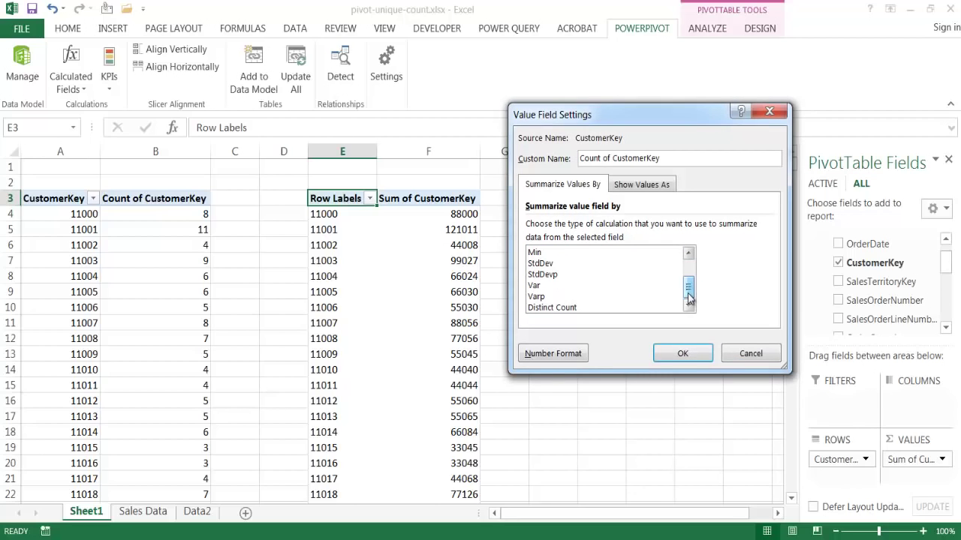
pyautogui.click(556, 308)
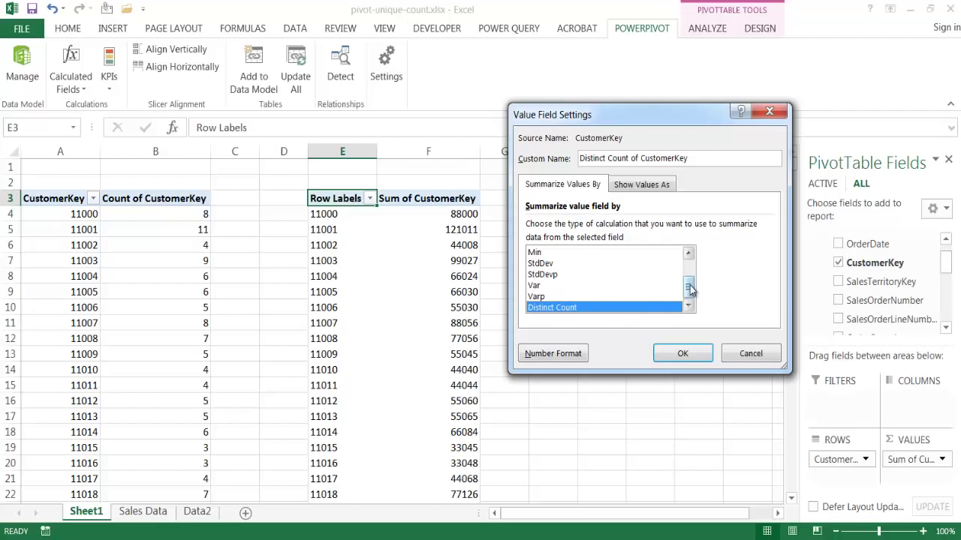
pyautogui.scroll(1, 693, 250)
pyautogui.click(691, 252)
pyautogui.click(544, 263)
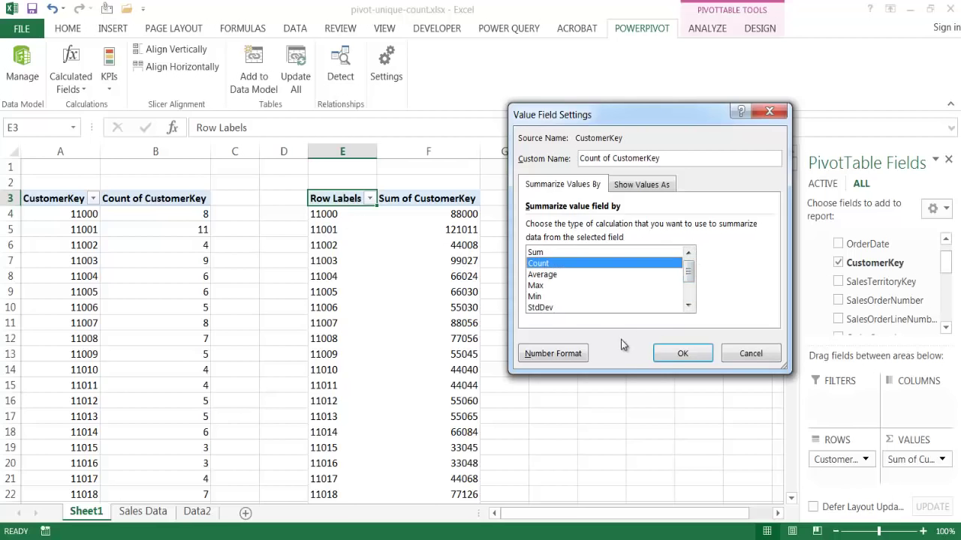
pyautogui.click(683, 354)
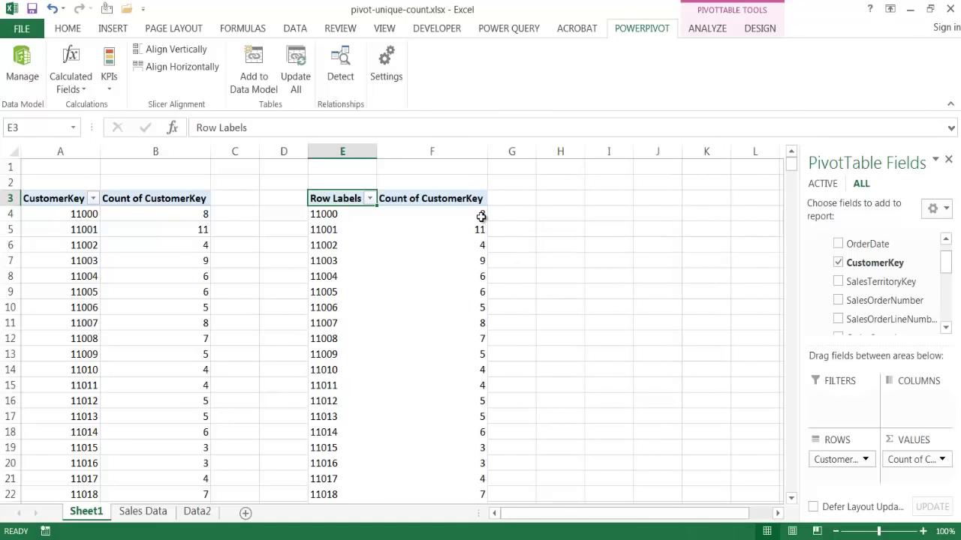
pyautogui.click(479, 216)
pyautogui.click(475, 229)
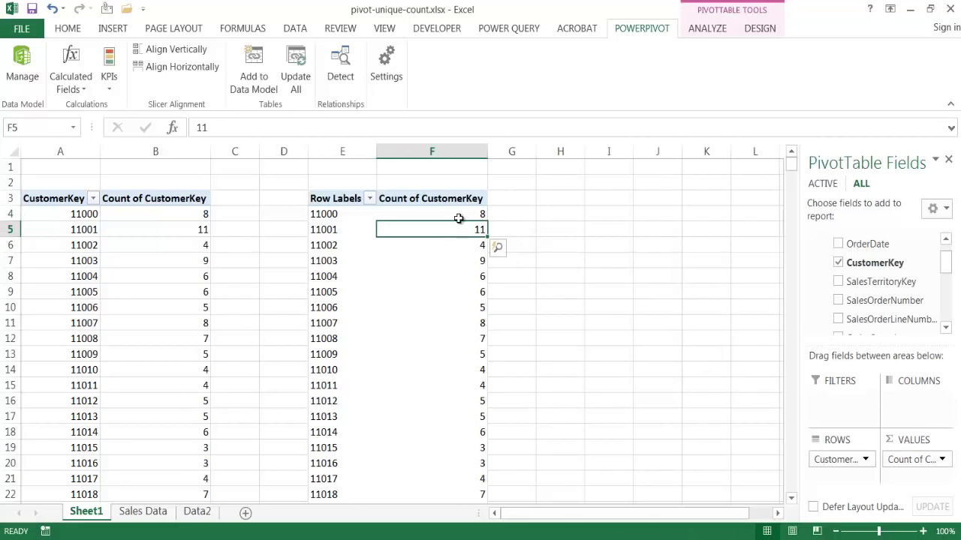
# Step: Change the CustomerKey value field's summary calculation in the new PivotTable to Distinct Count
pyautogui.rightClick(459, 219)
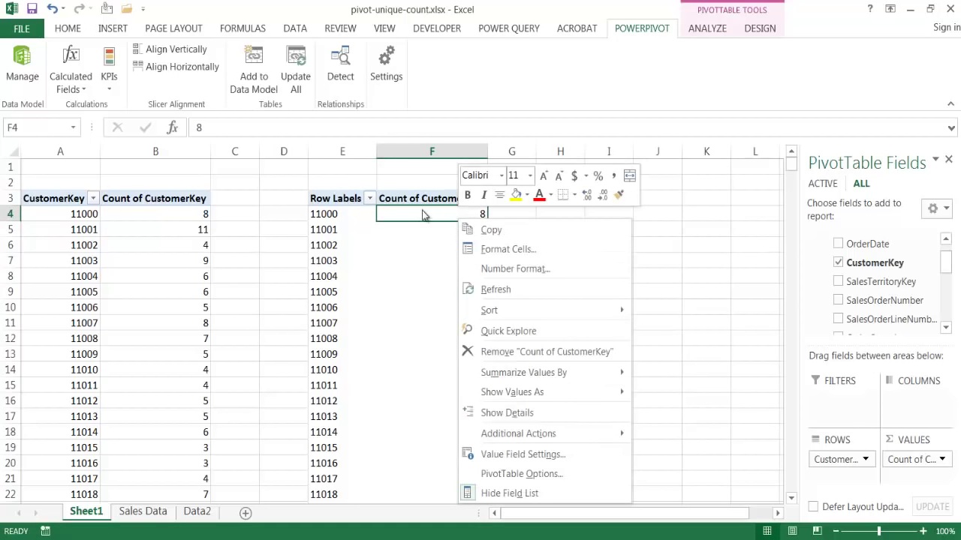
pyautogui.click(531, 453)
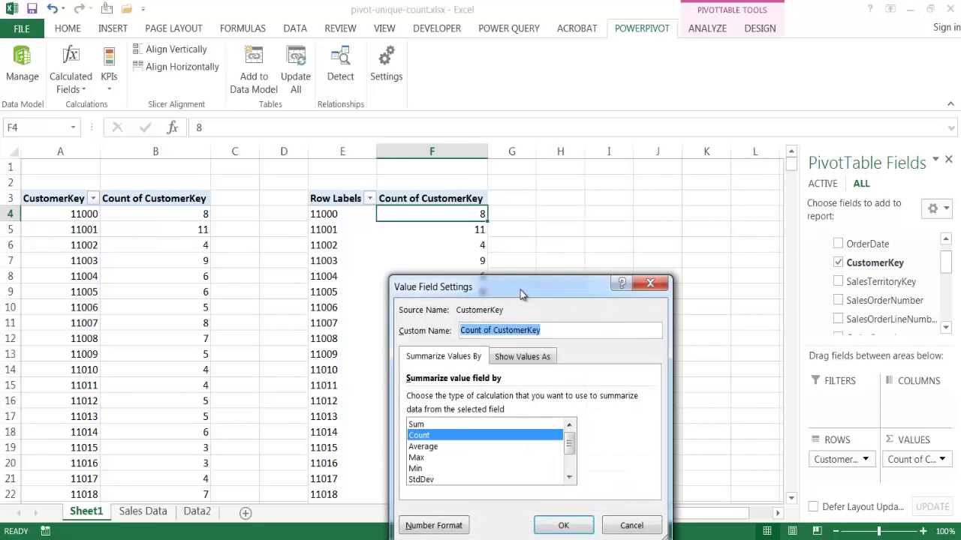
pyautogui.moveTo(522, 294); pyautogui.dragTo(622, 205)
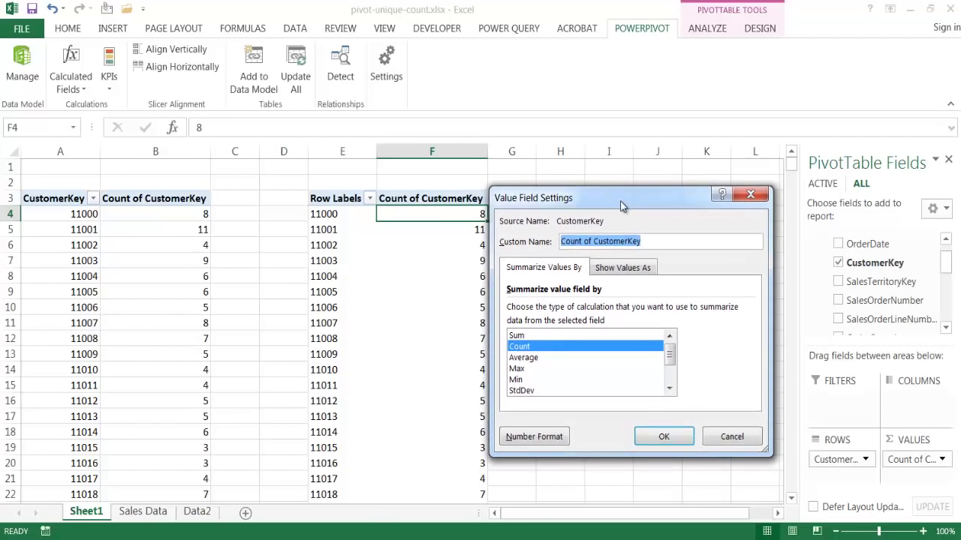
pyautogui.moveTo(670, 351); pyautogui.dragTo(670, 369)
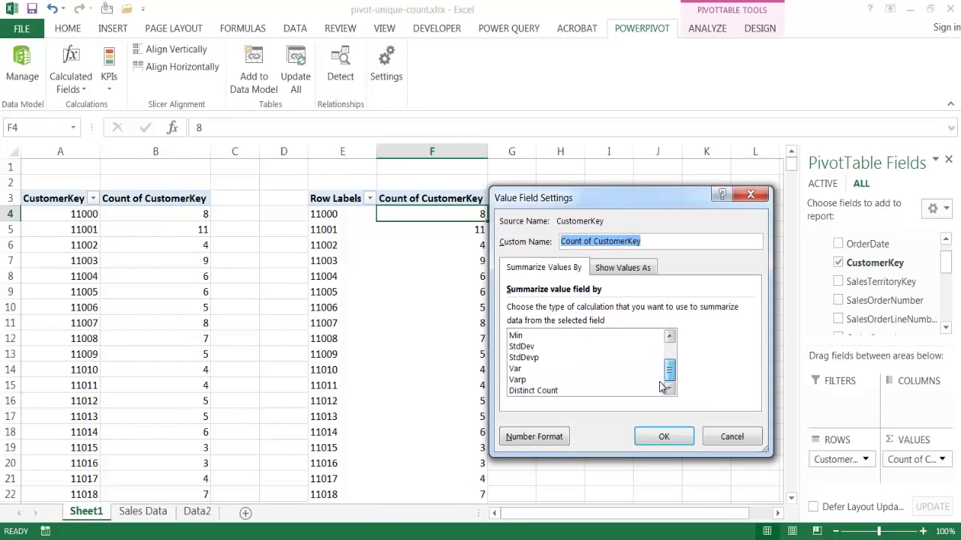
pyautogui.click(546, 391)
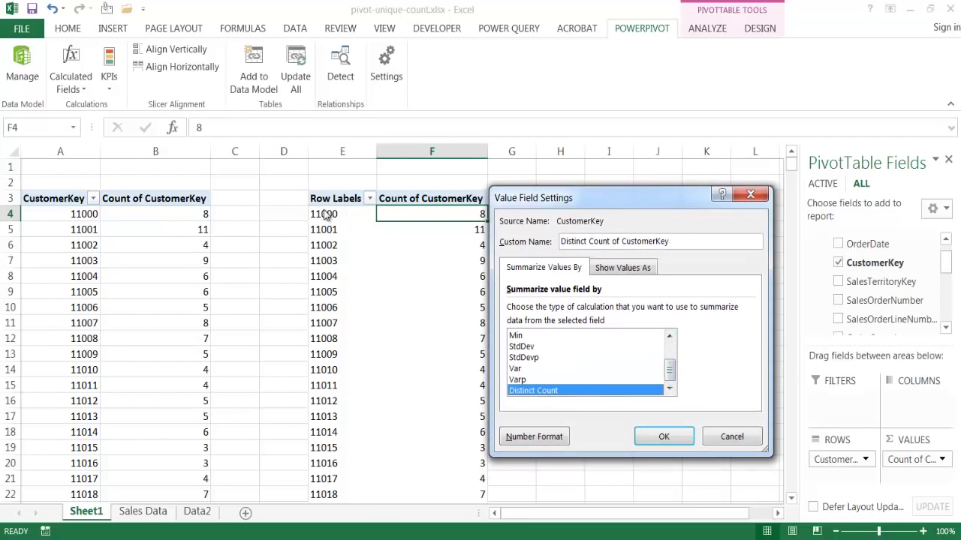
pyautogui.click(661, 435)
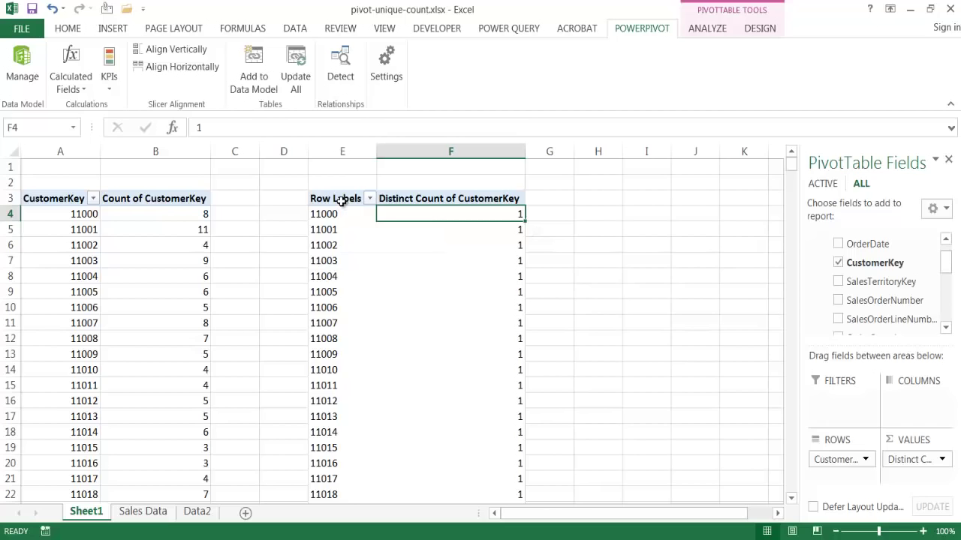
# Step: Show the PowerPivot PivotTable at E3 in Tabular Form
pyautogui.click(342, 200)
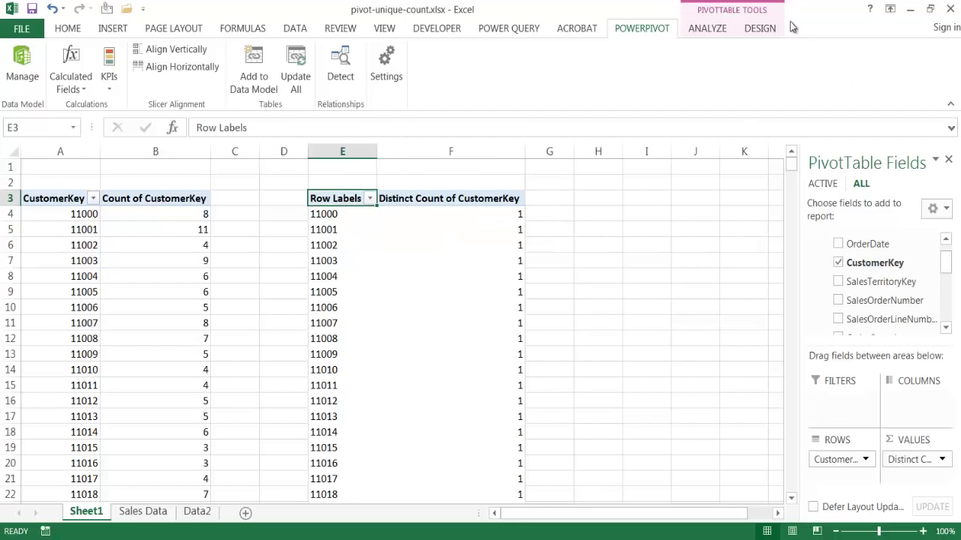
pyautogui.click(764, 34)
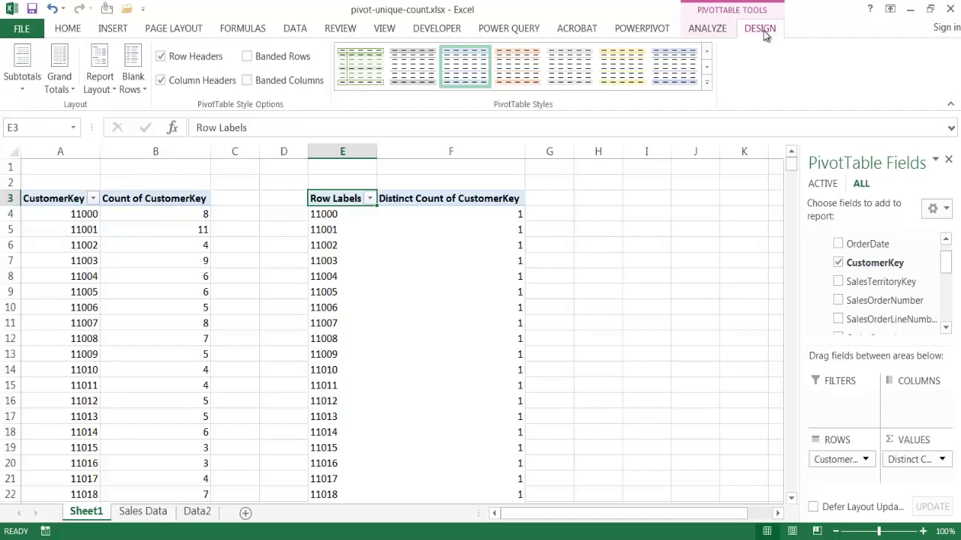
pyautogui.click(101, 84)
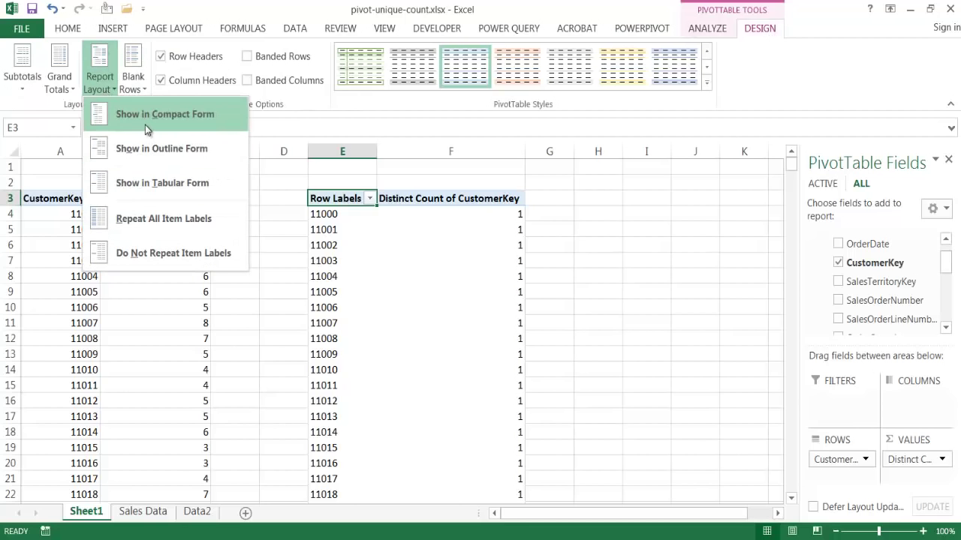
pyautogui.click(150, 193)
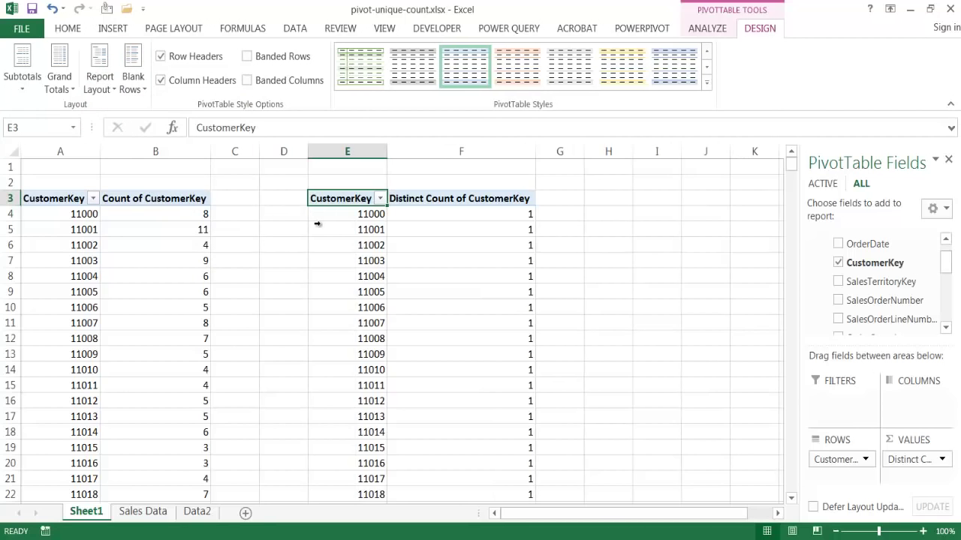
# Step: Compare the first customer's Count and Distinct Count in the two PivotTables and go to the Distinct Count grand total
pyautogui.click(416, 198)
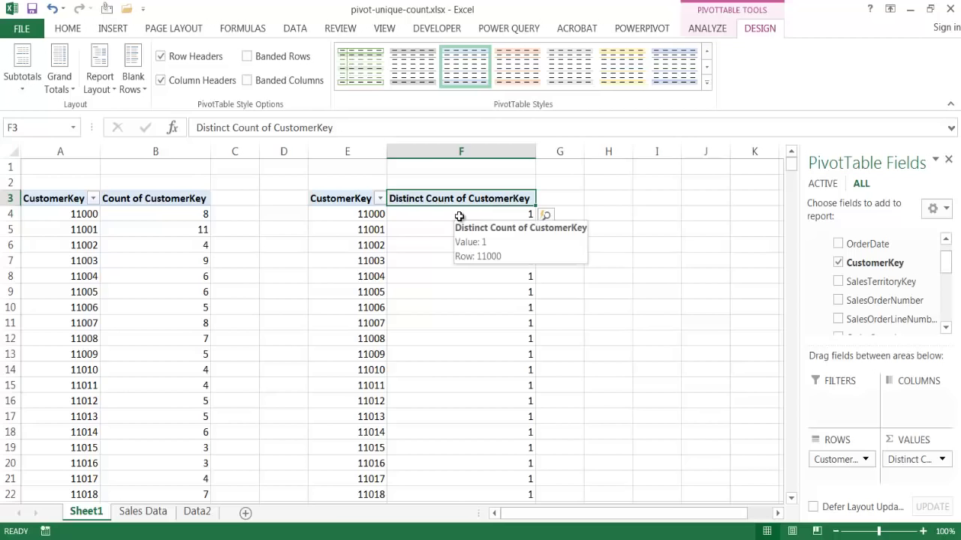
pyautogui.click(459, 216)
pyautogui.click(183, 214)
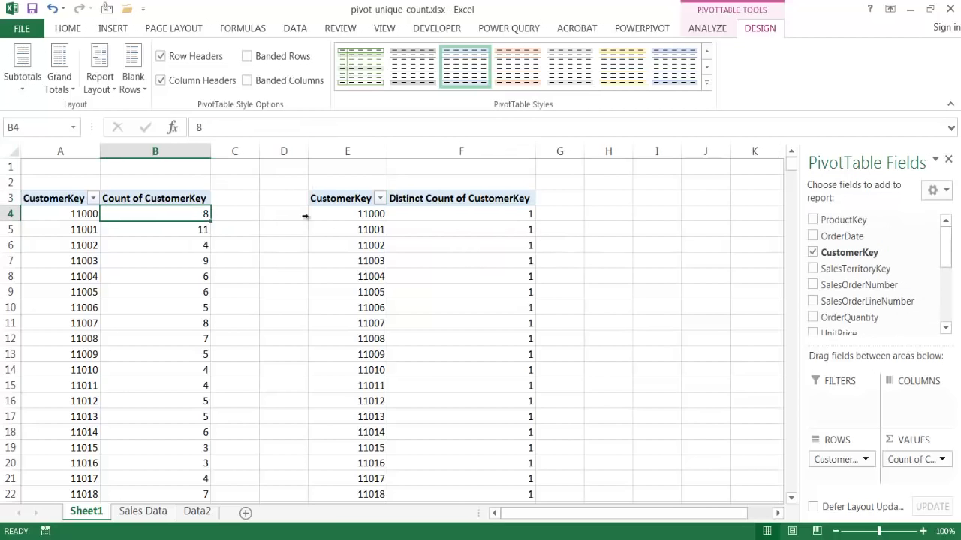
pyautogui.click(342, 216)
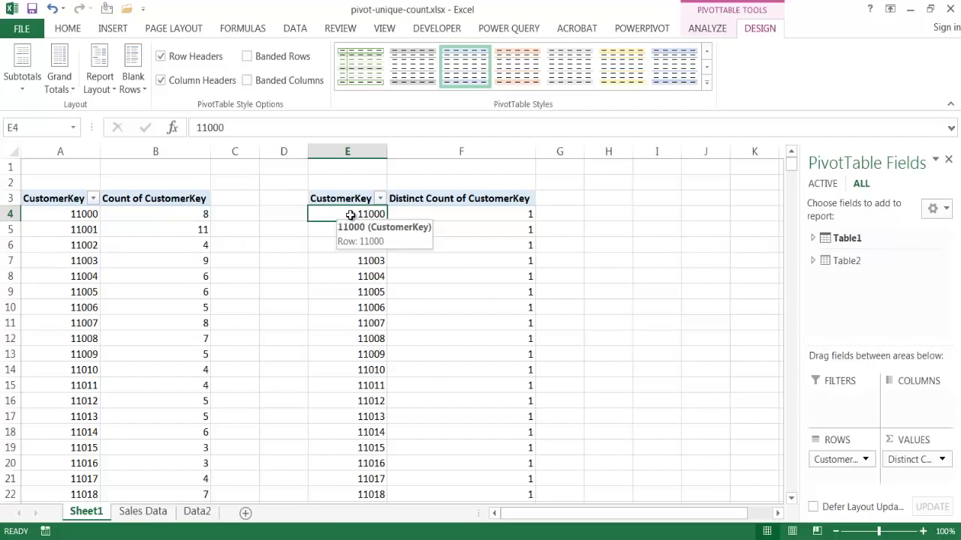
pyautogui.click(445, 214)
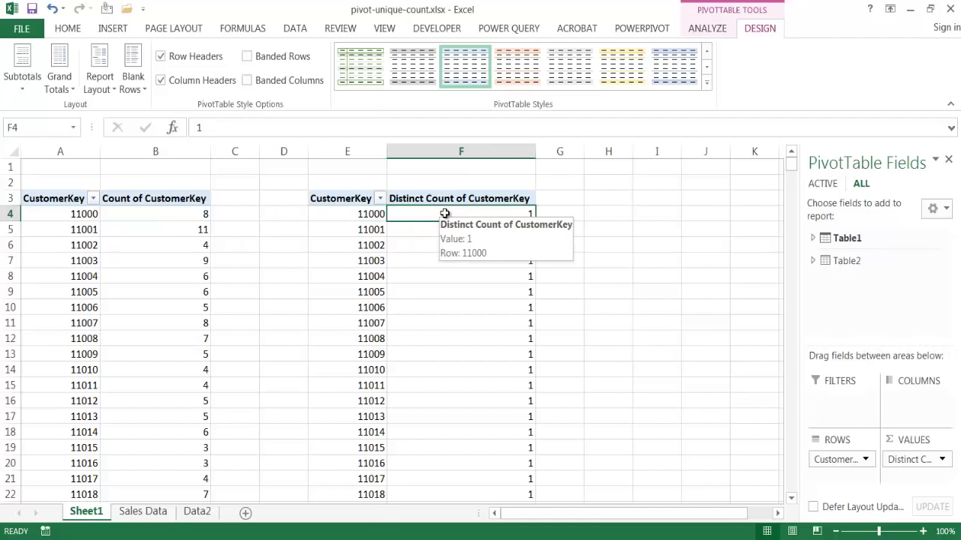
pyautogui.hotkey('ctrl', 'Down')
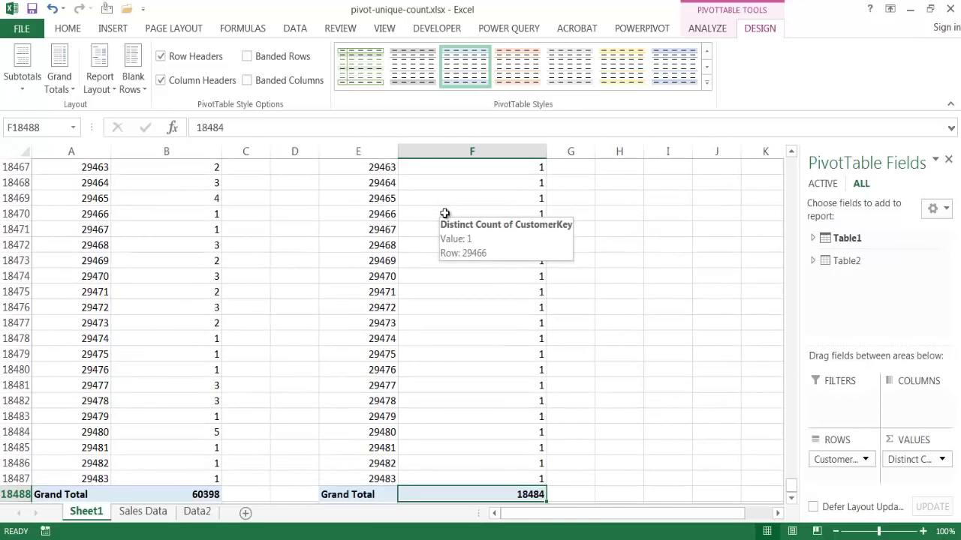
# Step: Compare the Count grand total in the regular PivotTable with the Distinct Count grand total in the PowerPivot PivotTable
pyautogui.moveTo(509, 497)
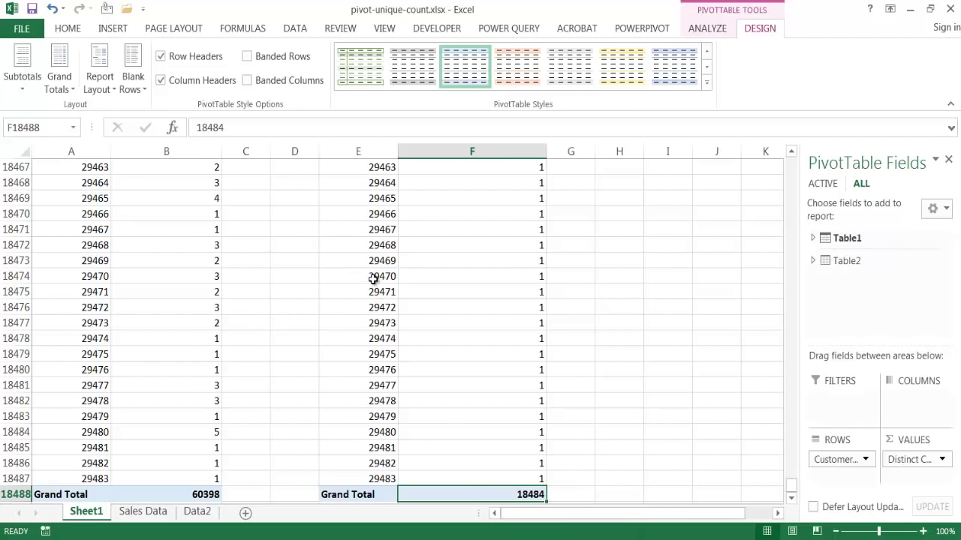
pyautogui.moveTo(373, 278)
pyautogui.click(85, 478)
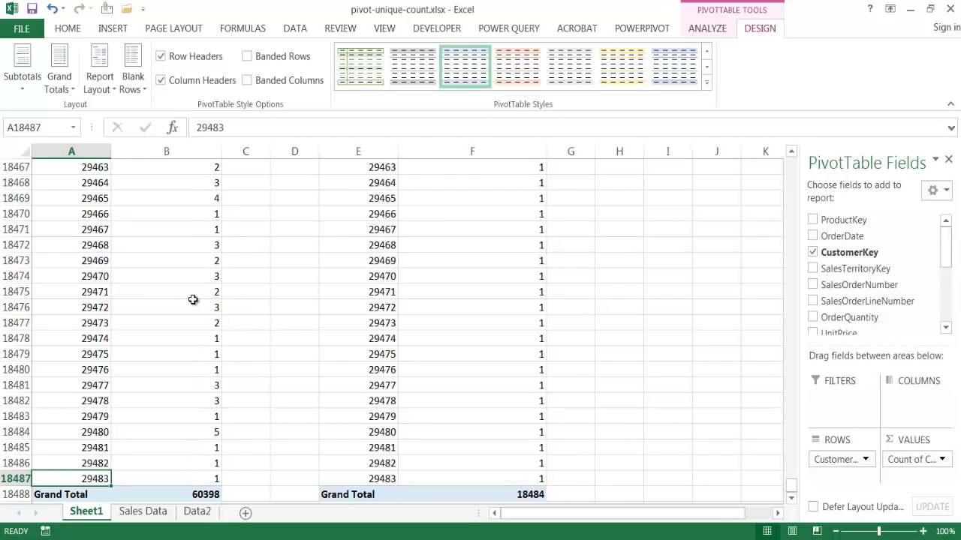
pyautogui.moveTo(496, 427)
pyautogui.click(521, 495)
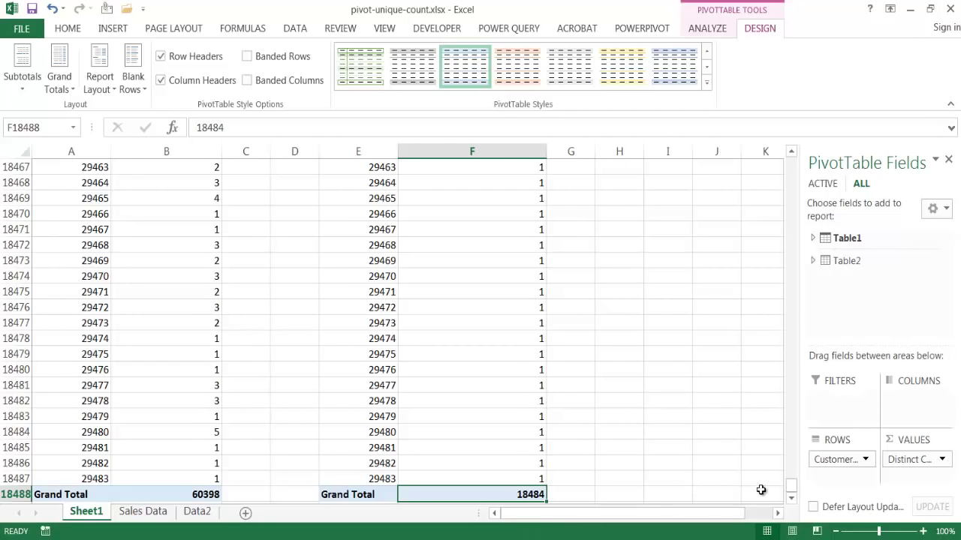
# Step: Select all Distinct Count values from F4 down to F18487, excluding the grand total, and check their sum against the grand total
pyautogui.moveTo(792, 491); pyautogui.dragTo(750, 131)
pyautogui.click(438, 200)
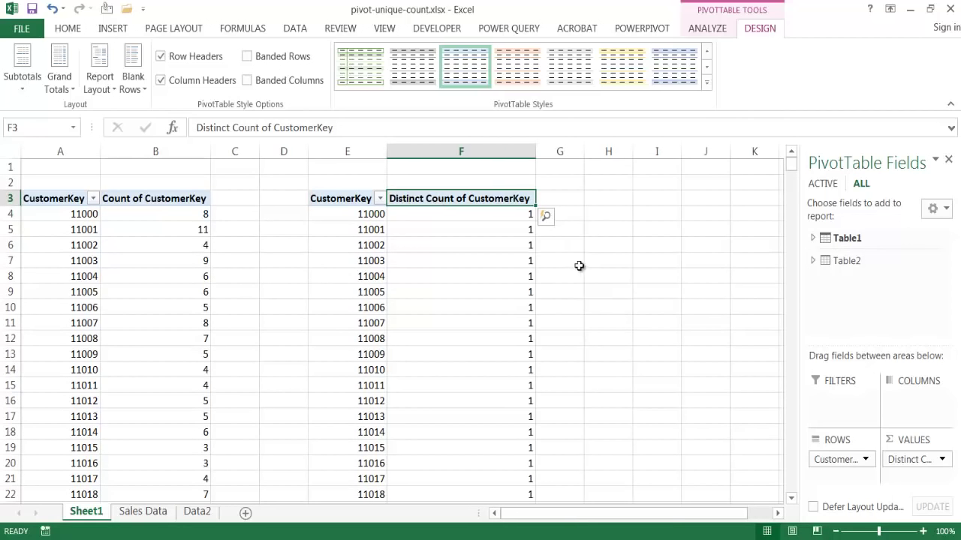
pyautogui.click(497, 213)
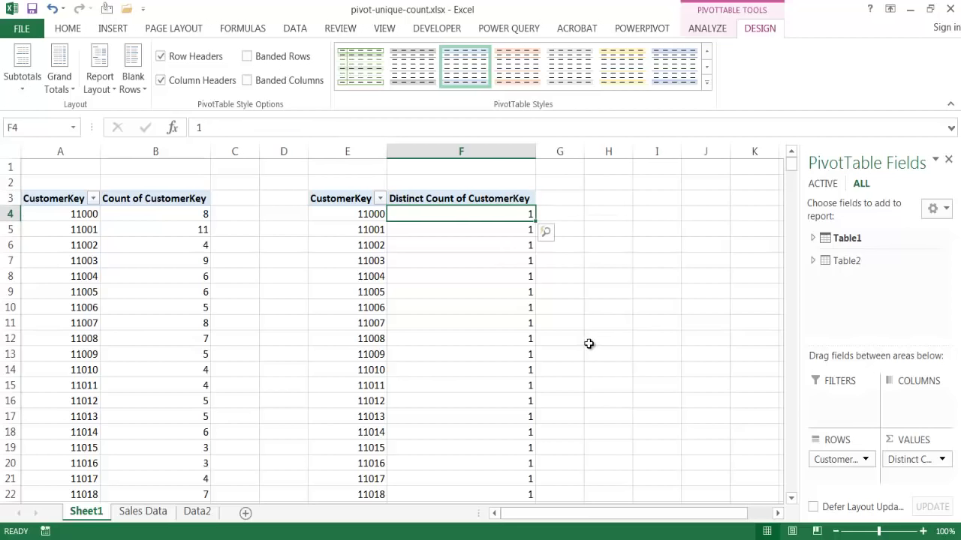
pyautogui.moveTo(475, 215)
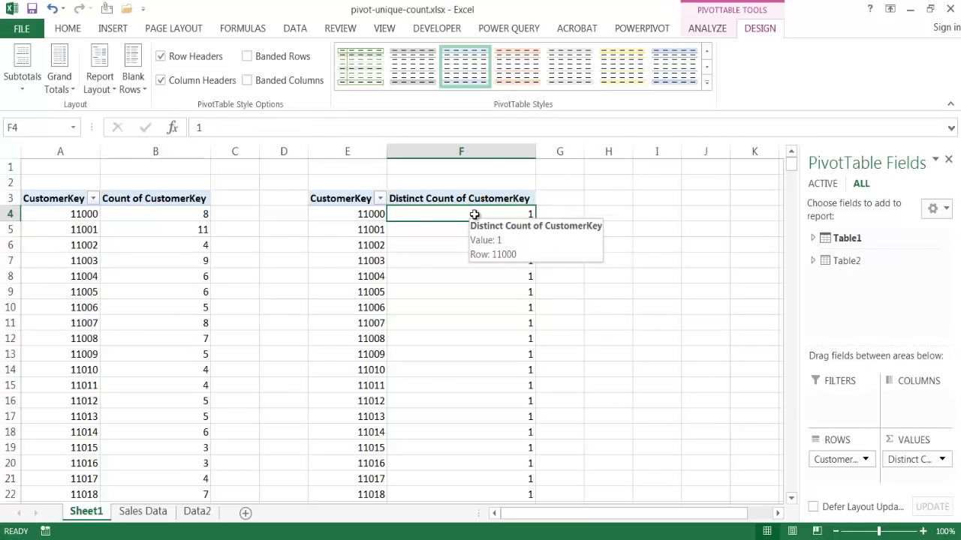
pyautogui.hotkey('ctrl', 'shift', 'Down')
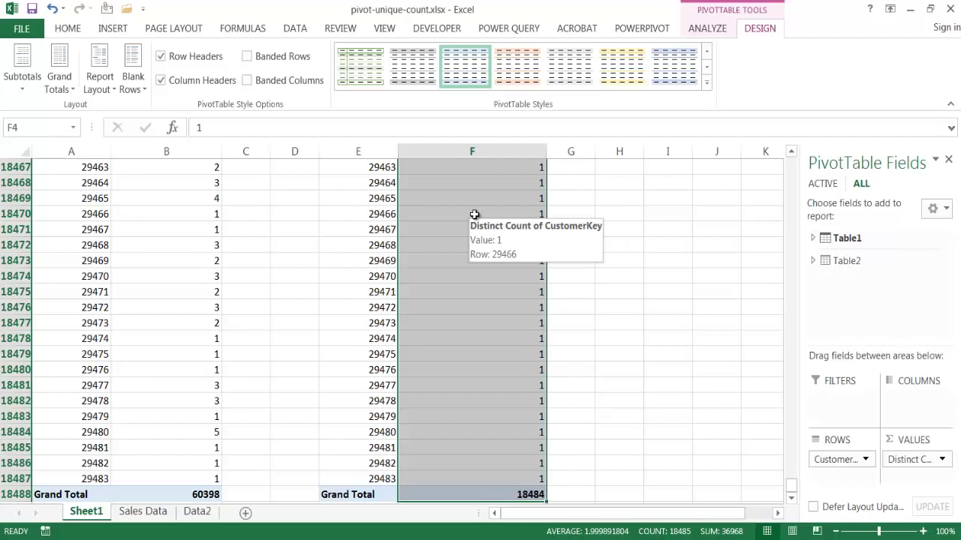
pyautogui.hotkey('shift', 'Up')
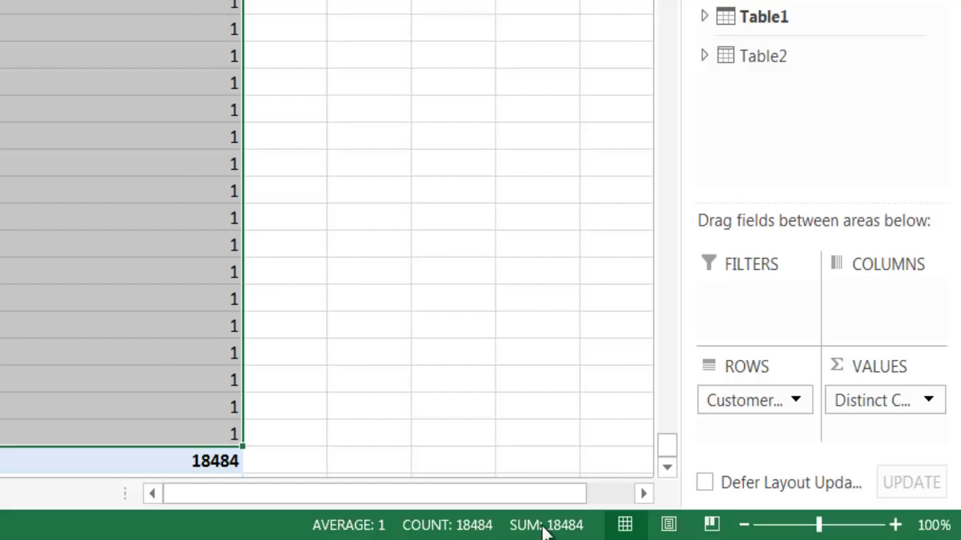
pyautogui.moveTo(185, 461)
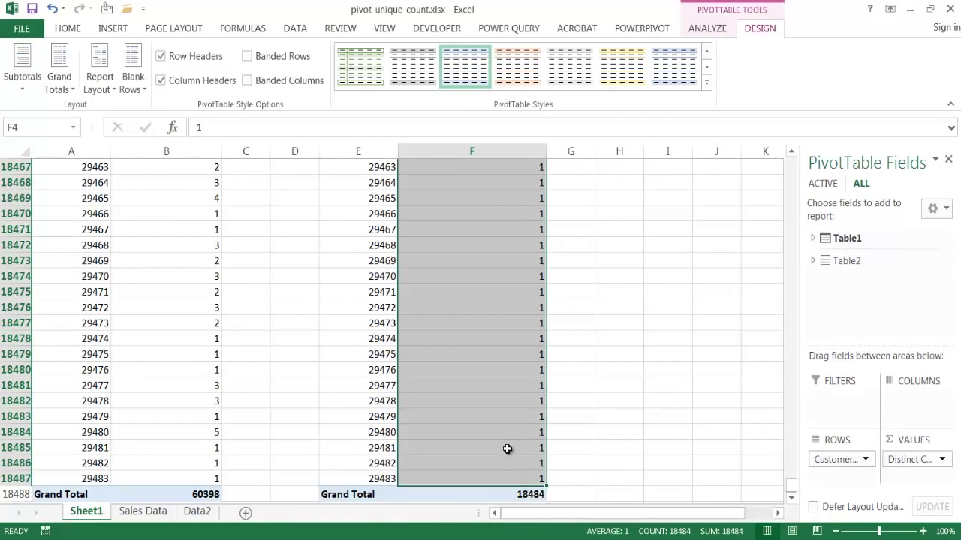
pyautogui.moveTo(507, 449)
# Step: Go to the Data2 sheet and examine which items each customer bought per month in the grid at A1:C4
pyautogui.click(197, 511)
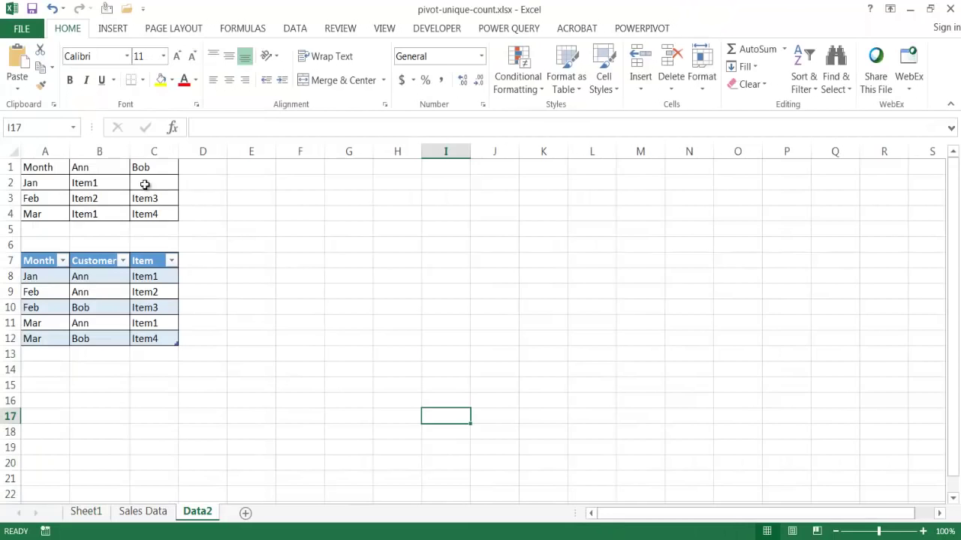
pyautogui.click(105, 167)
pyautogui.click(148, 167)
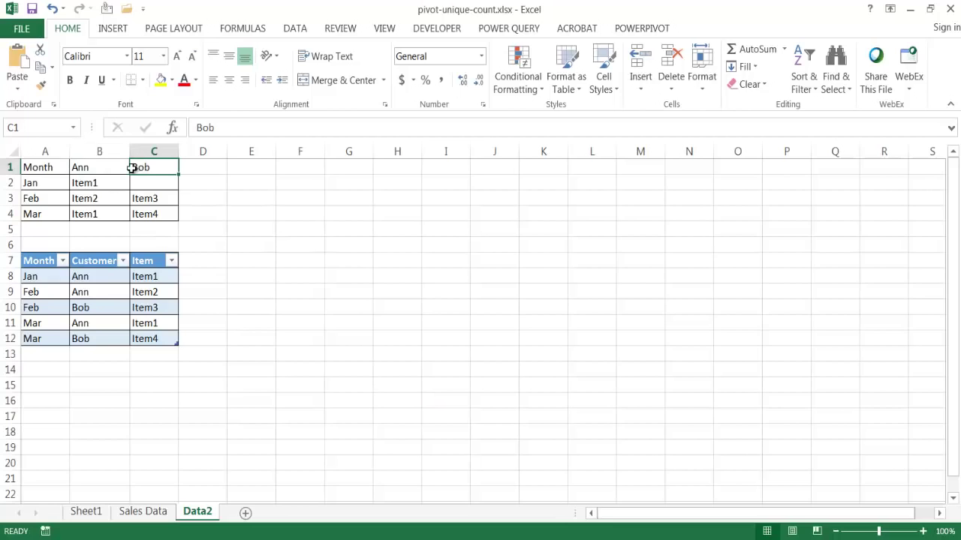
pyautogui.moveTo(54, 186); pyautogui.dragTo(51, 216)
pyautogui.click(93, 171)
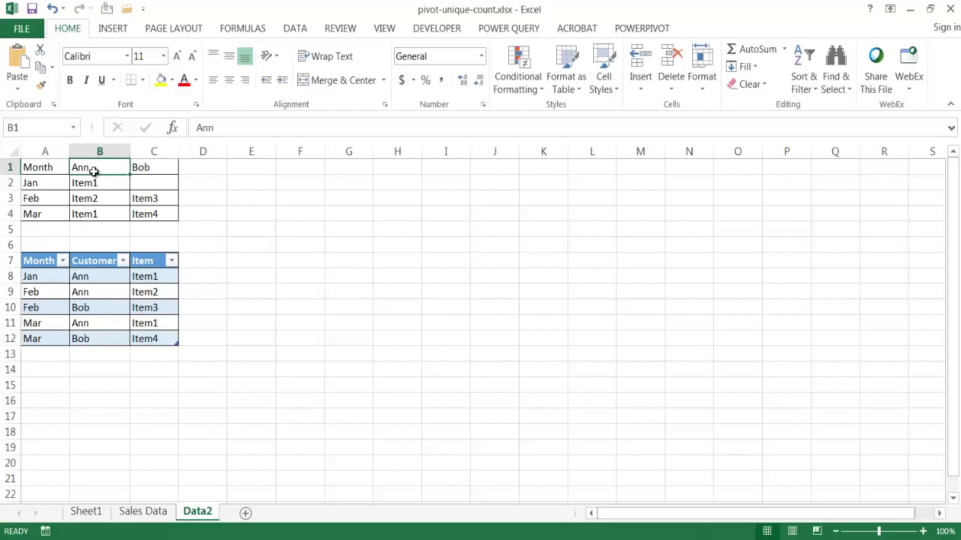
pyautogui.click(86, 183)
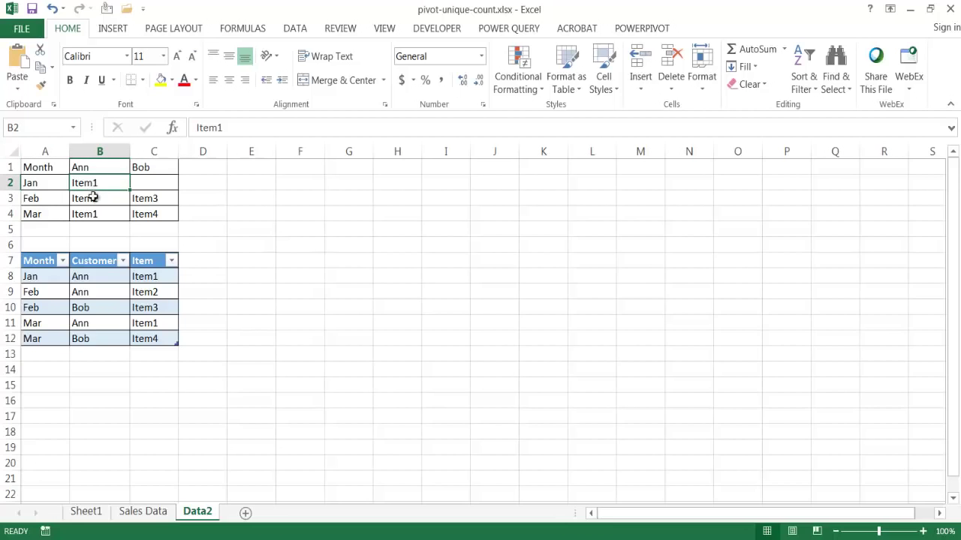
pyautogui.click(92, 198)
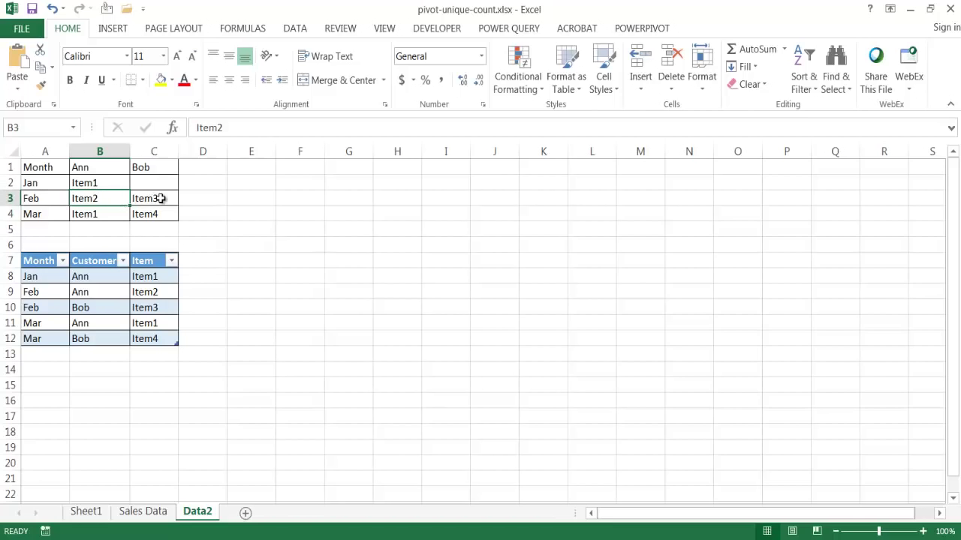
pyautogui.click(95, 214)
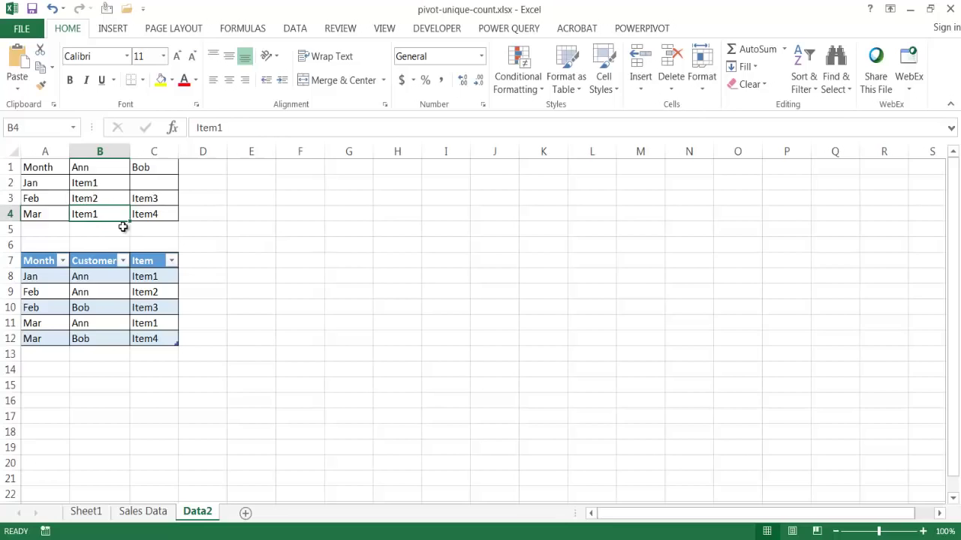
pyautogui.click(152, 215)
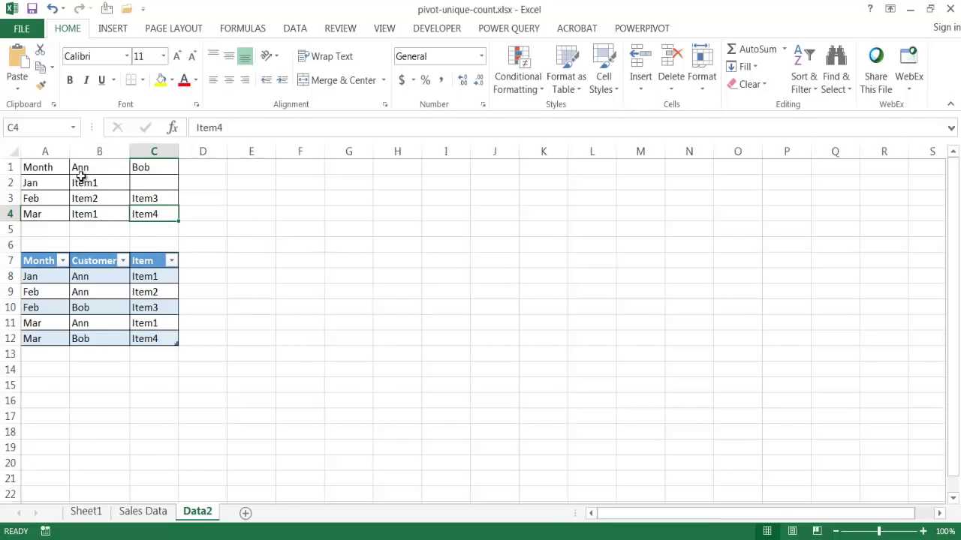
# Step: Examine the Month, Customer and Item table at A7:C12 and match its rows with the monthly purchases in the grid above
pyautogui.click(39, 262)
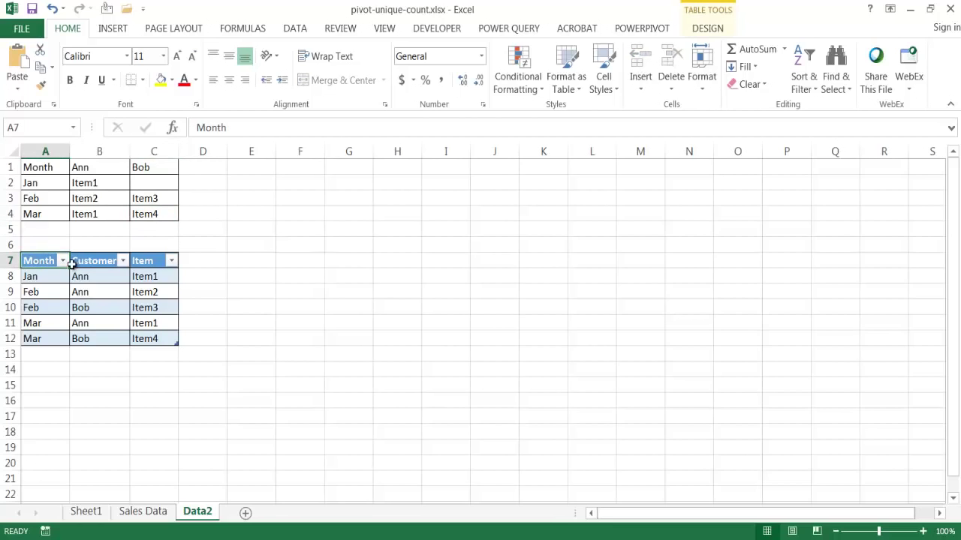
pyautogui.click(79, 263)
pyautogui.click(40, 260)
pyautogui.click(84, 261)
pyautogui.click(148, 253)
pyautogui.click(47, 276)
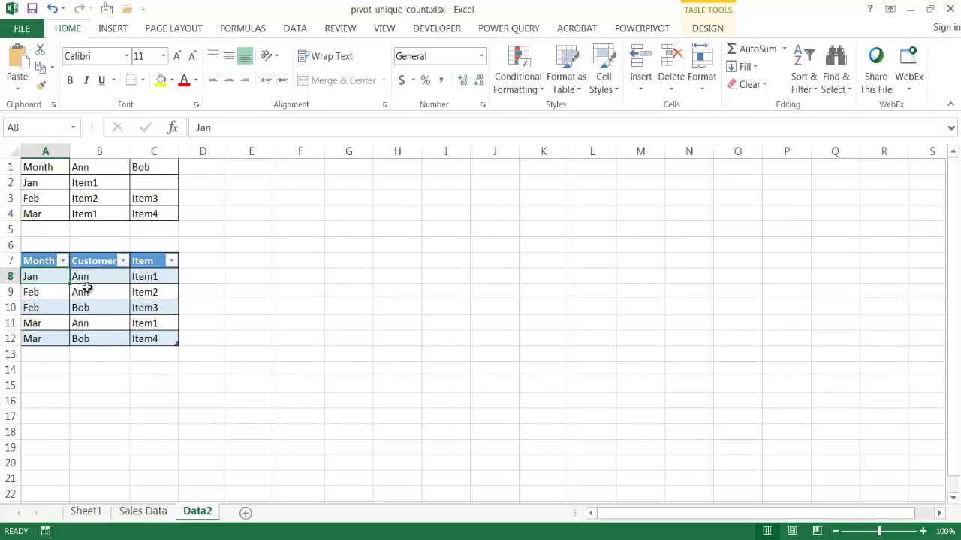
pyautogui.click(46, 198)
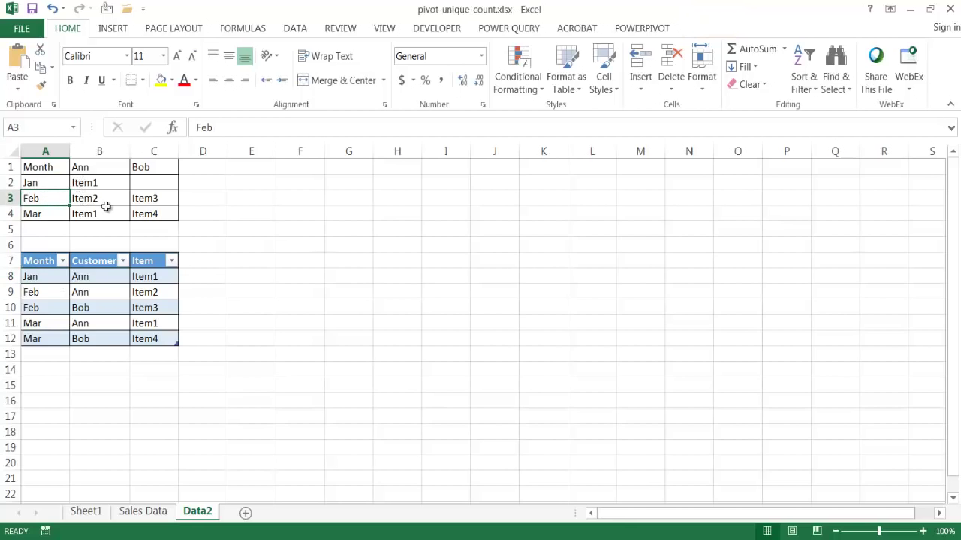
pyautogui.moveTo(45, 292); pyautogui.dragTo(150, 295)
pyautogui.moveTo(53, 307); pyautogui.dragTo(159, 319)
pyautogui.click(47, 328)
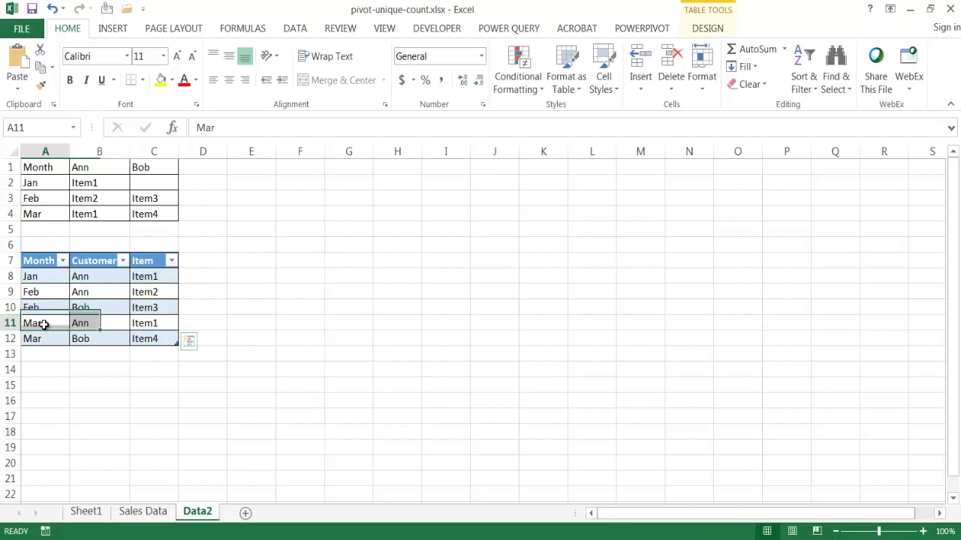
pyautogui.click(43, 338)
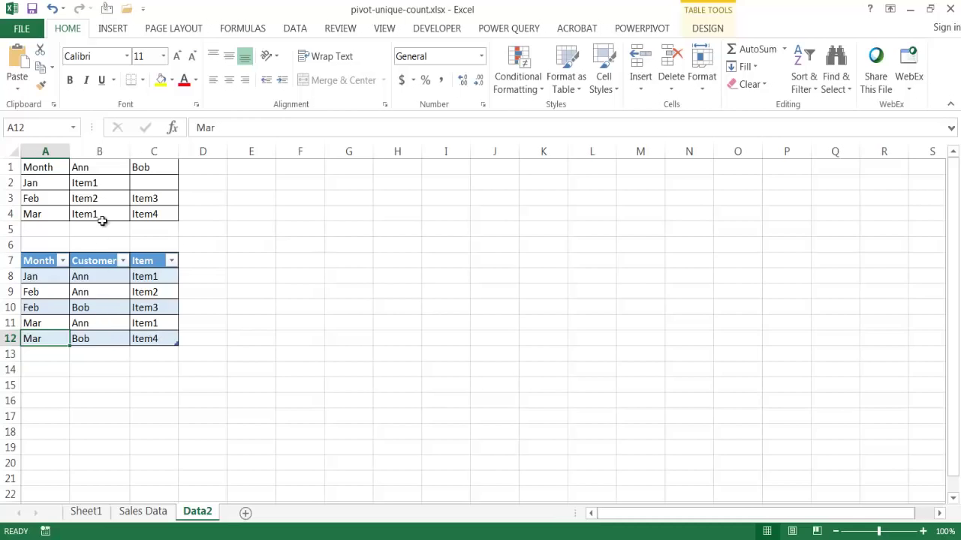
pyautogui.click(102, 171)
pyautogui.click(138, 169)
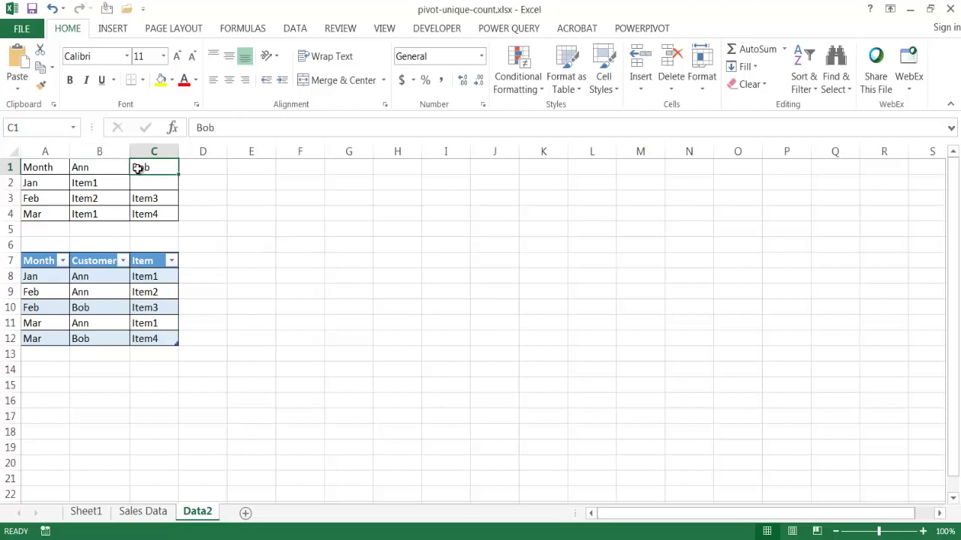
# Step: Create a regular PivotTable from Table2 on the existing Data2 worksheet at cell F7
pyautogui.click(102, 293)
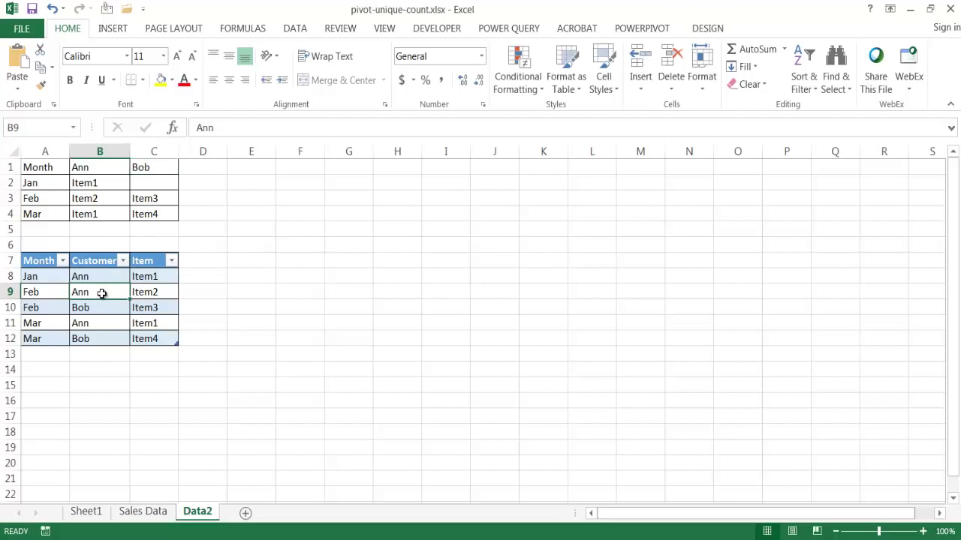
pyautogui.click(114, 30)
pyautogui.click(22, 60)
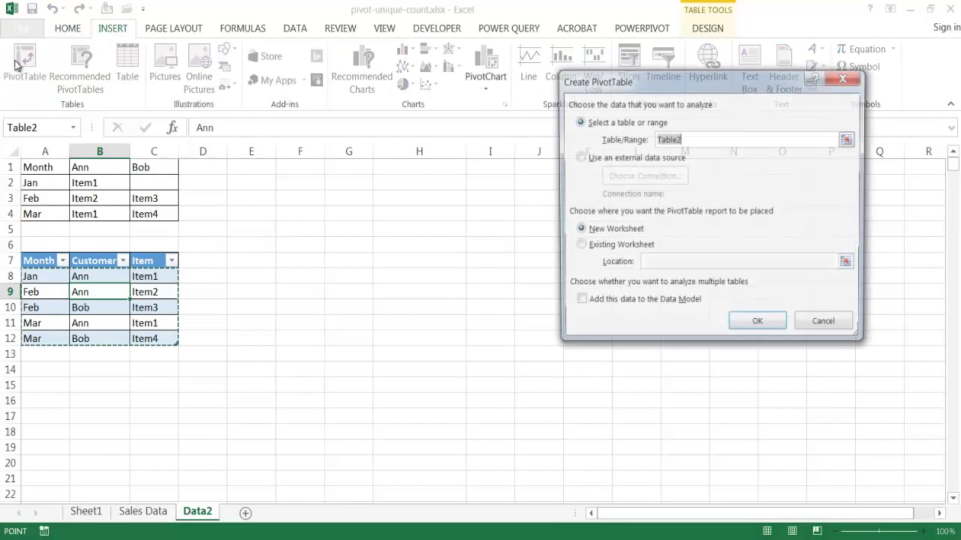
pyautogui.click(577, 247)
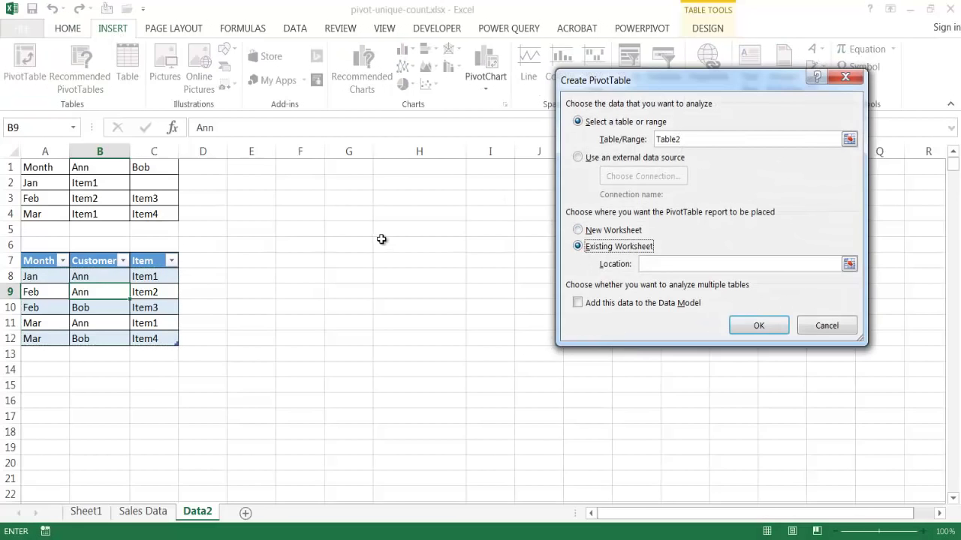
pyautogui.click(310, 259)
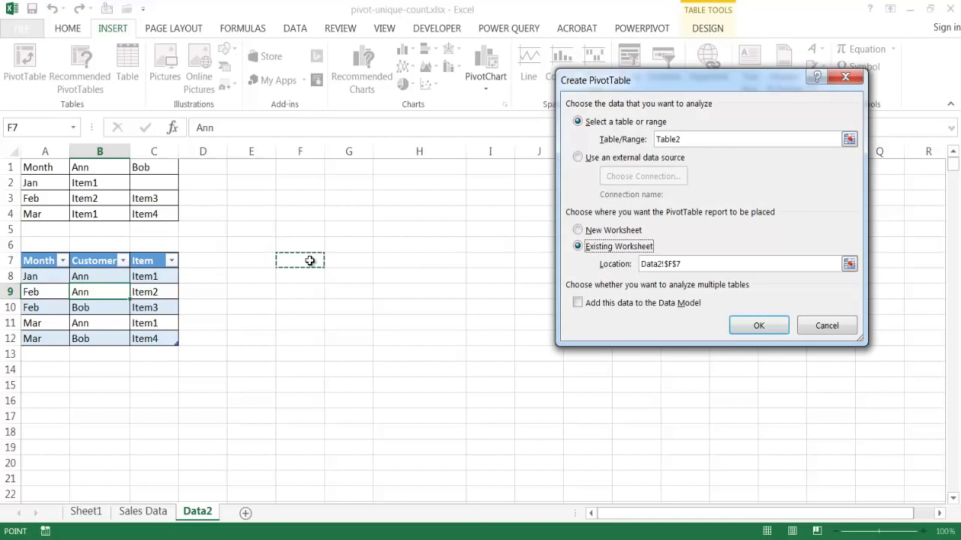
pyautogui.click(779, 325)
# Step: Lay out the new PivotTable with Month as the row field and Customer as the value field
pyautogui.moveTo(832, 220); pyautogui.dragTo(826, 463)
pyautogui.moveTo(834, 235); pyautogui.dragTo(930, 482)
pyautogui.moveTo(931, 480); pyautogui.dragTo(930, 481)
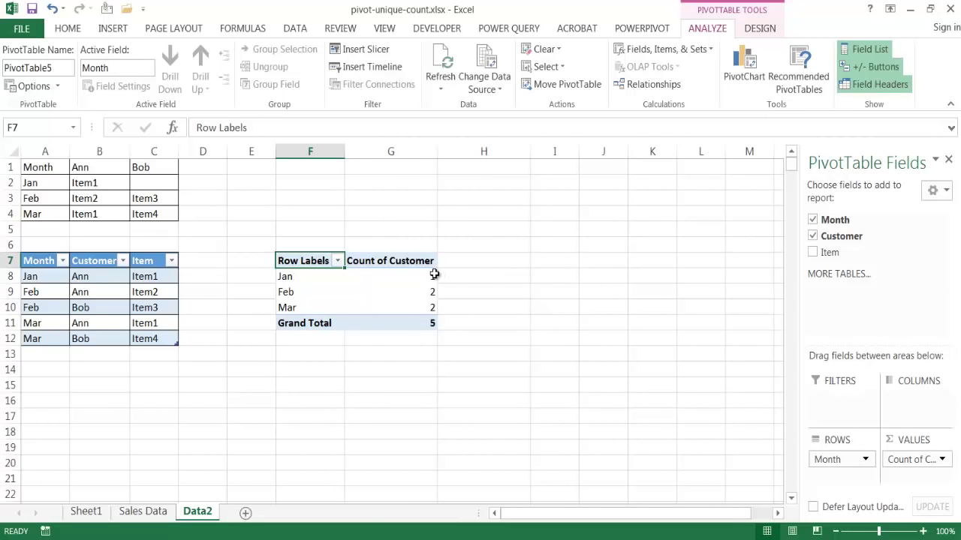
# Step: Check the Count of Customer for Jan, Feb and Mar and the grand total in the new PivotTable
pyautogui.moveTo(430, 277)
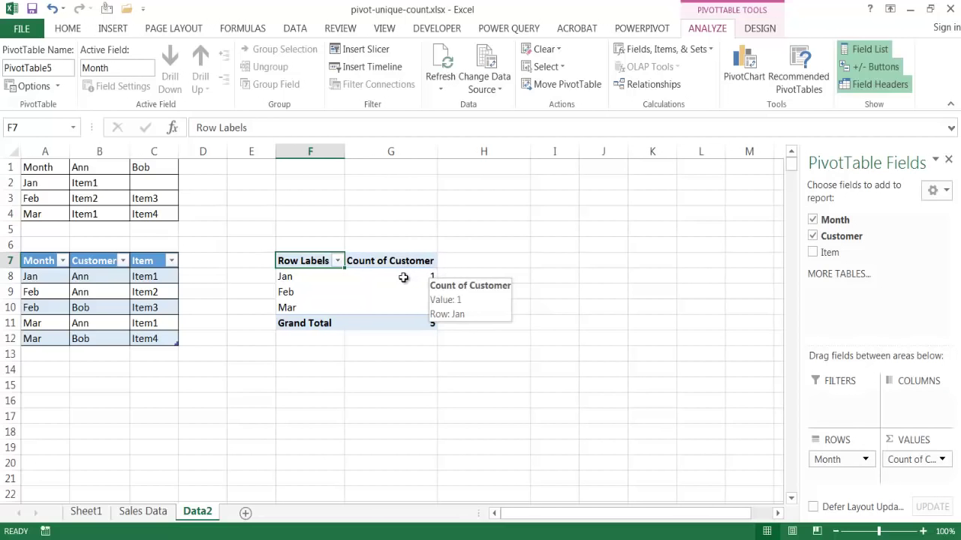
pyautogui.click(403, 278)
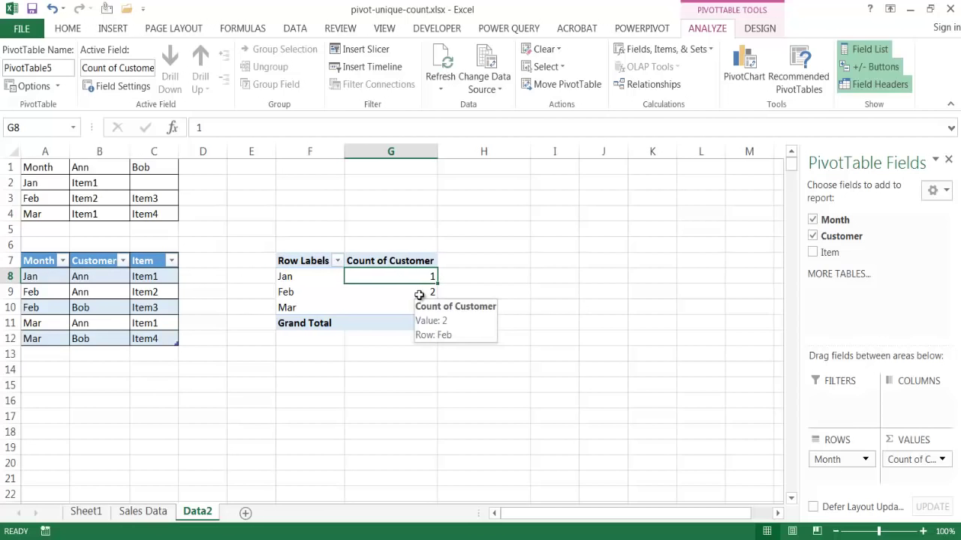
pyautogui.click(417, 292)
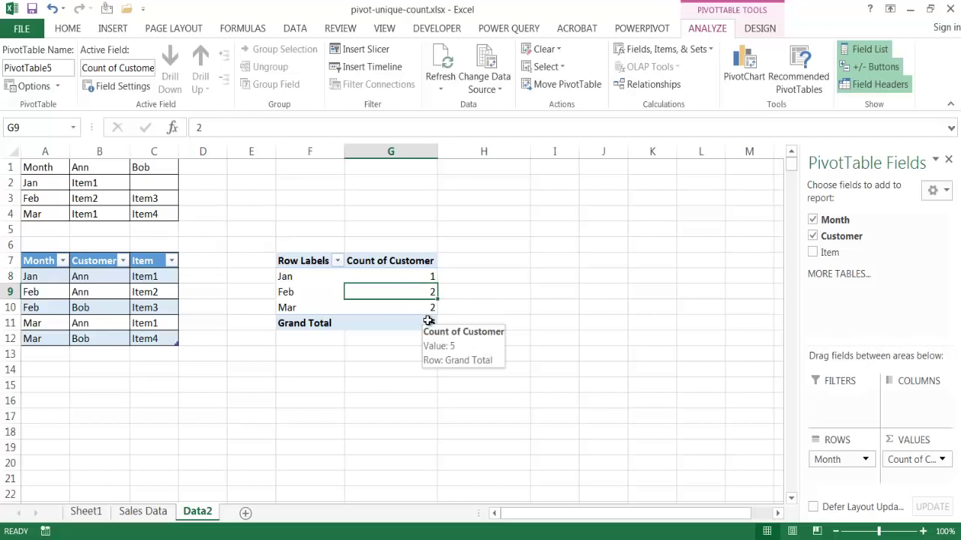
pyautogui.click(381, 309)
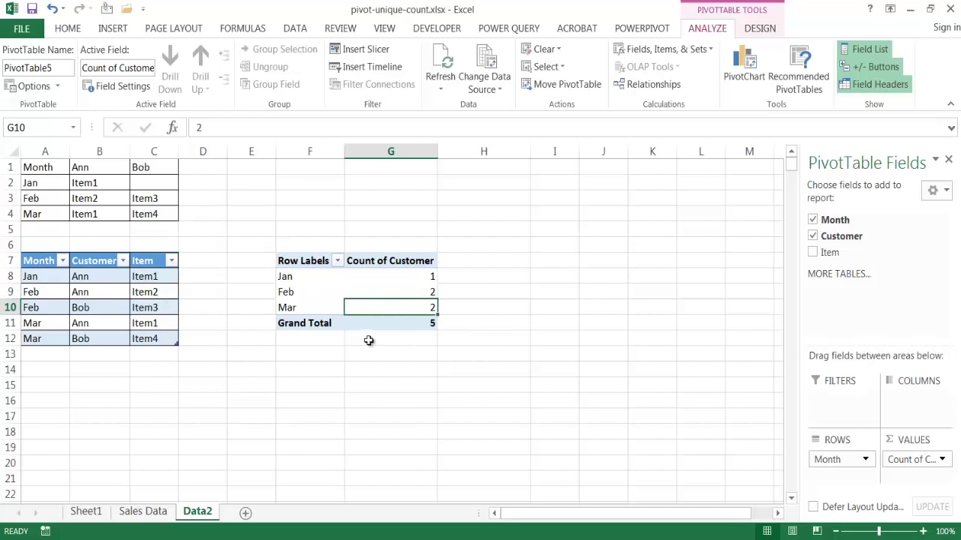
pyautogui.click(409, 324)
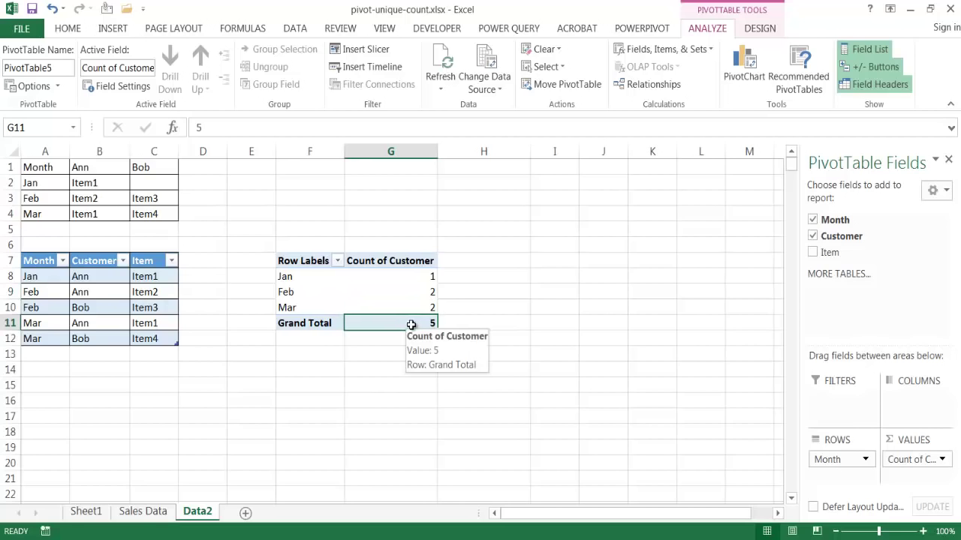
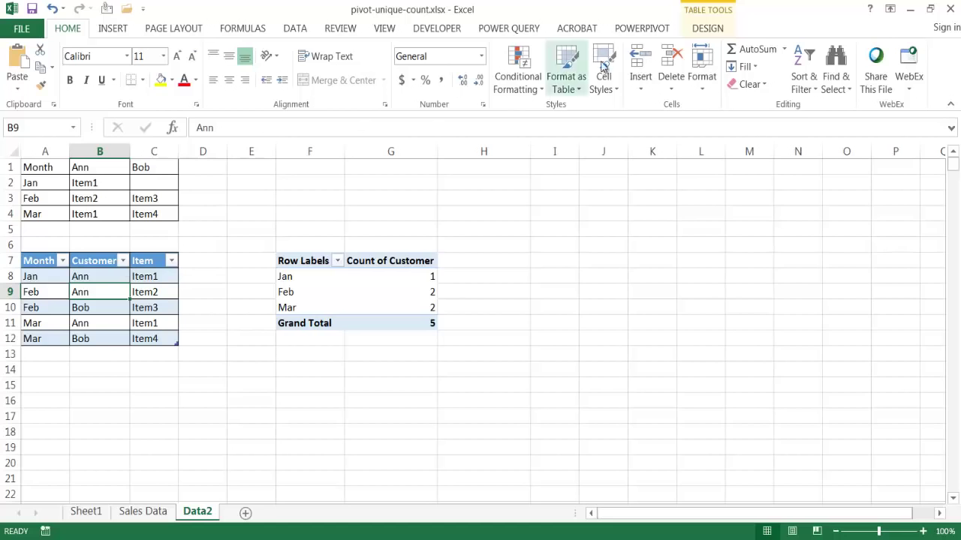
# Step: Add the Month, Customer and Item table on Data2 to the PowerPivot Data Model
pyautogui.click(644, 36)
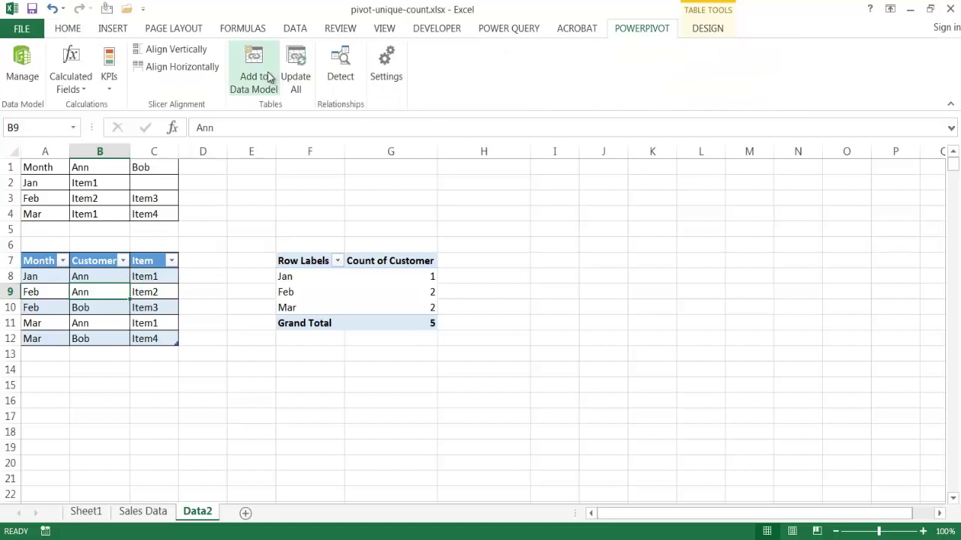
pyautogui.click(241, 74)
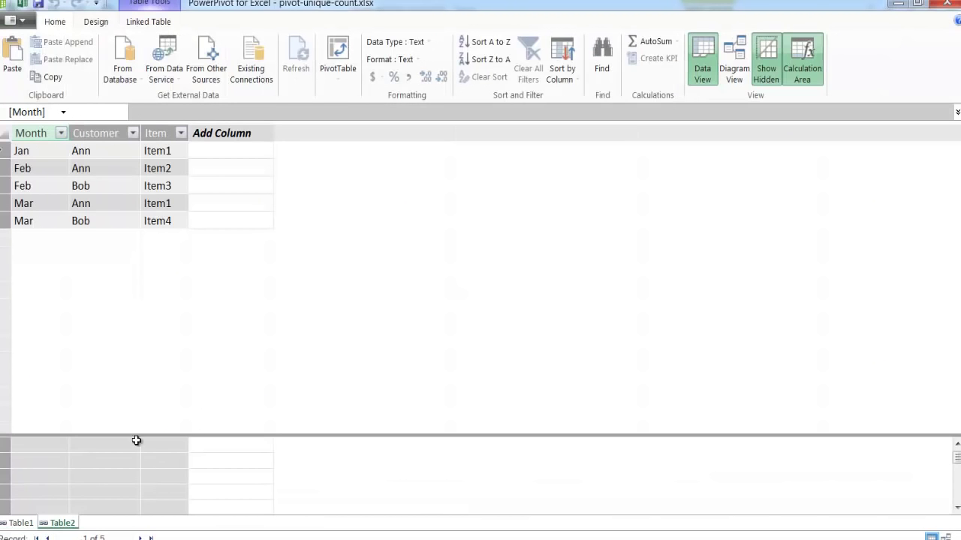
# Step: Create a PivotTable from the PowerPivot Data Model on the existing Data2 worksheet at cell I7
pyautogui.click(95, 190)
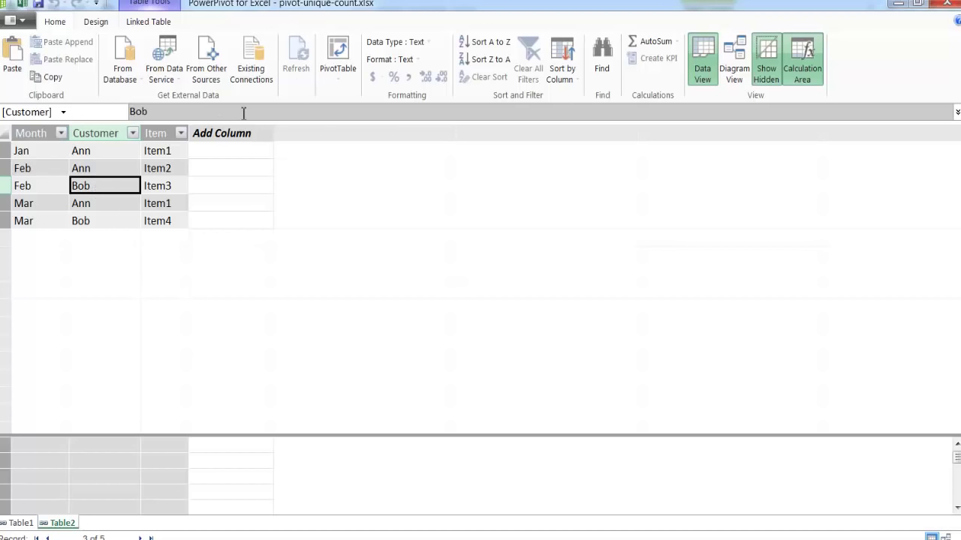
pyautogui.click(337, 52)
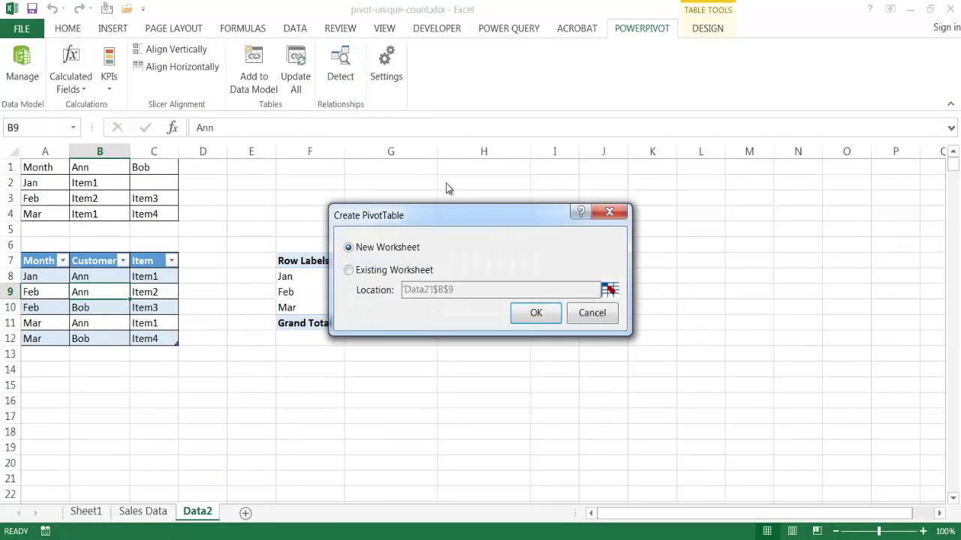
pyautogui.click(350, 272)
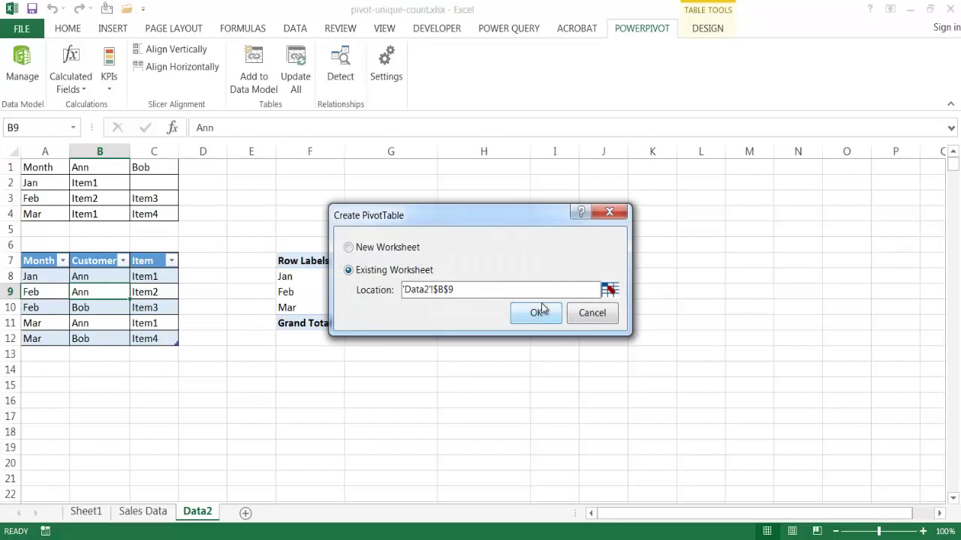
pyautogui.click(609, 290)
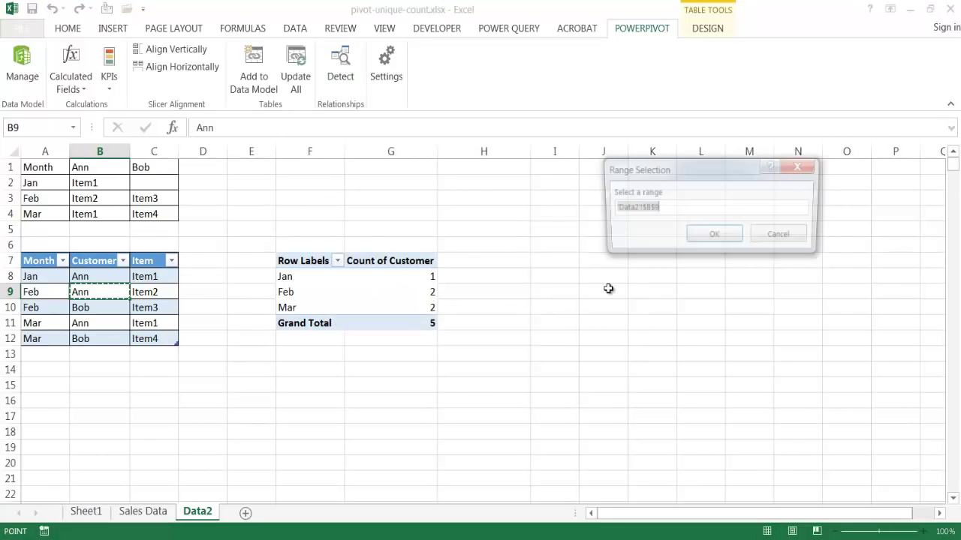
pyautogui.click(570, 259)
pyautogui.click(695, 236)
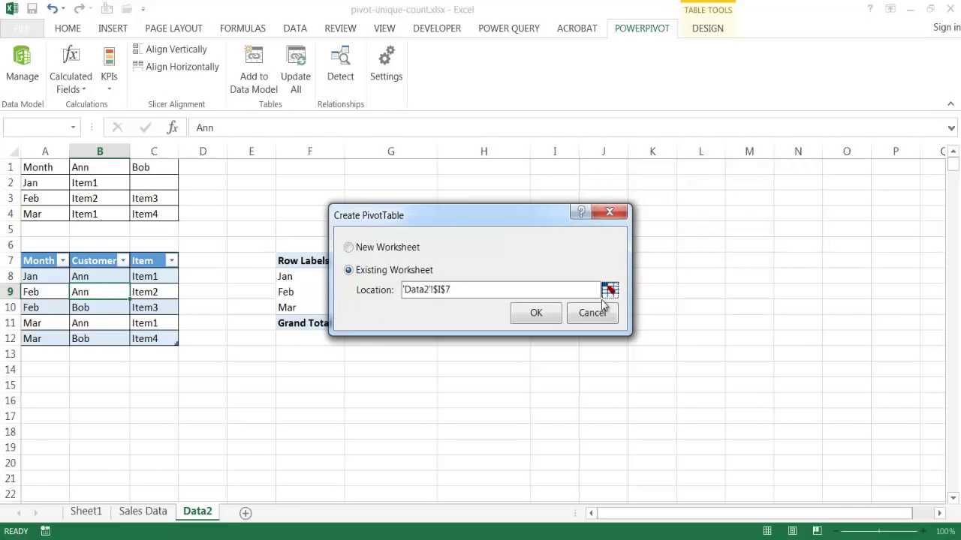
pyautogui.click(535, 315)
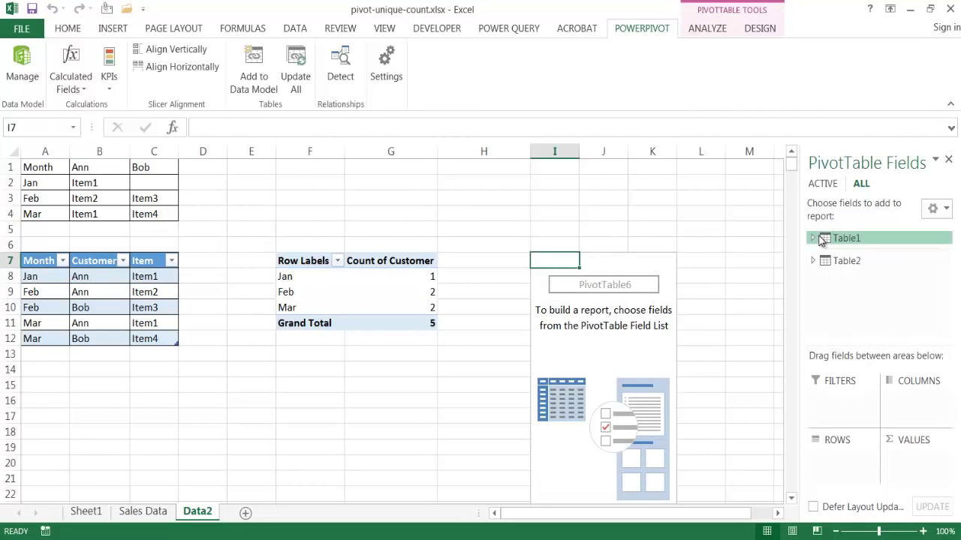
# Step: Lay out the Data Model PivotTable with Table2's Month as the row field and Customer as the value field
pyautogui.click(812, 261)
pyautogui.moveTo(858, 275); pyautogui.dragTo(845, 450)
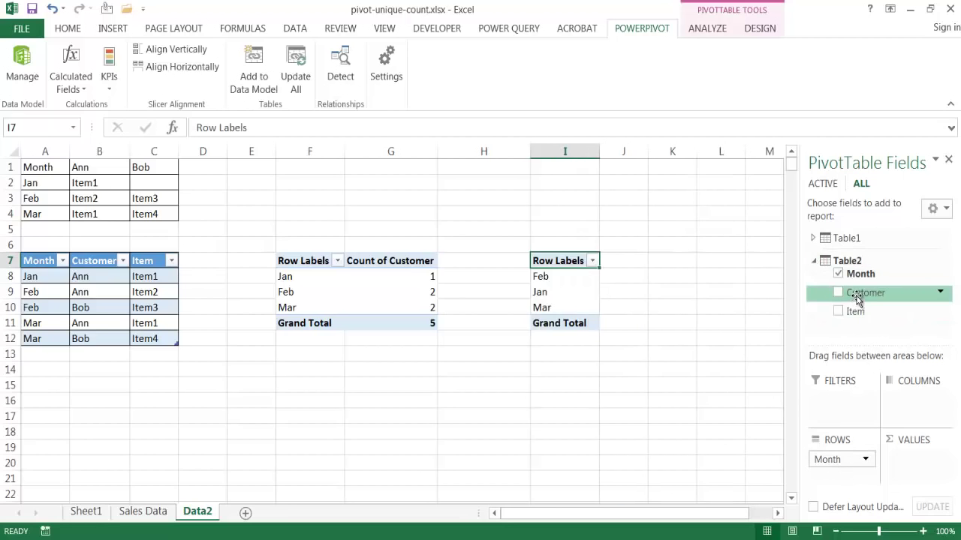
pyautogui.moveTo(855, 297); pyautogui.dragTo(923, 462)
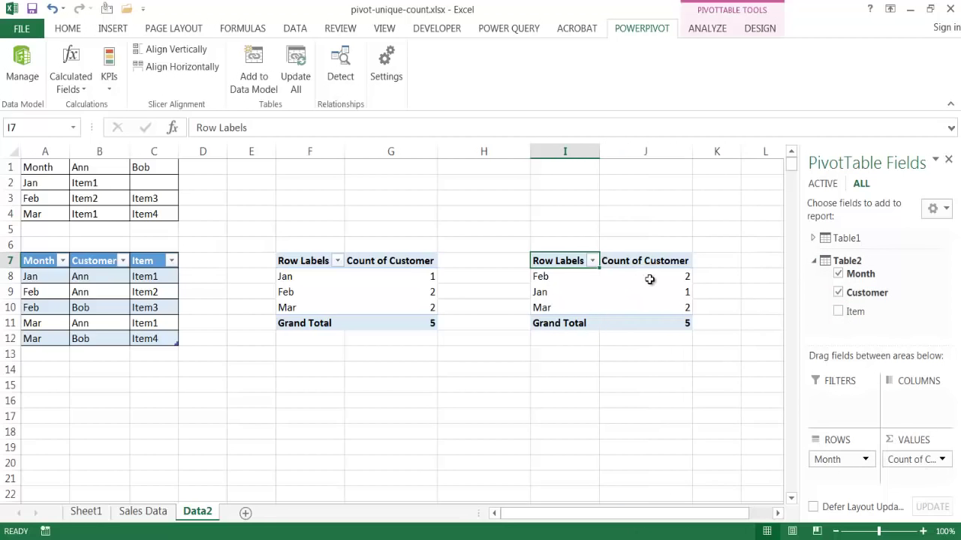
# Step: Summarize the Customer values in the Data Model PivotTable by Distinct Count
pyautogui.moveTo(650, 274)
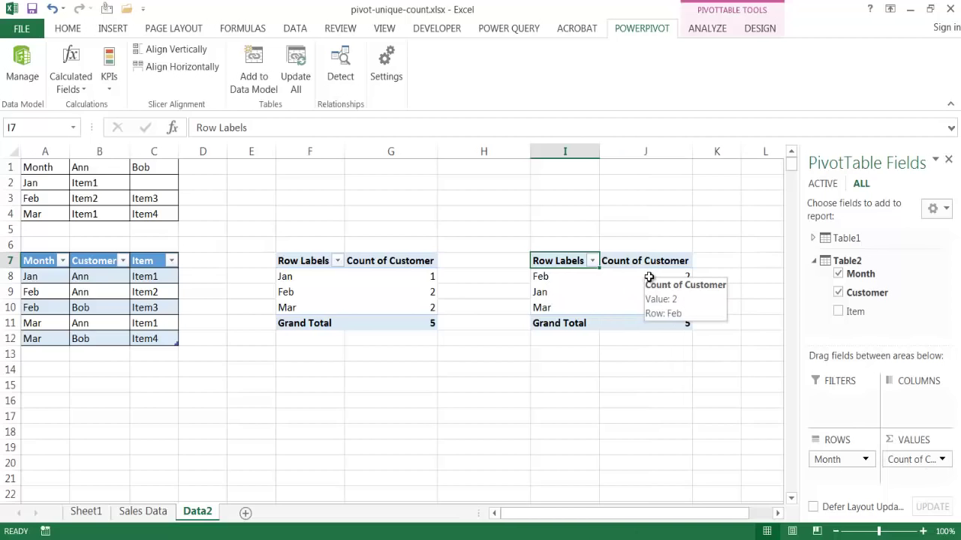
pyautogui.click(653, 324)
pyautogui.click(654, 276)
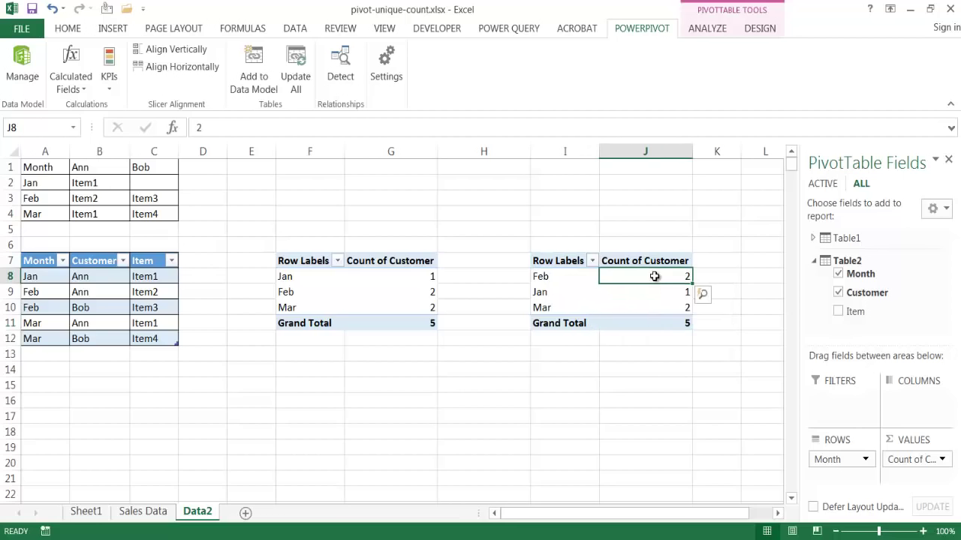
pyautogui.rightClick(655, 276)
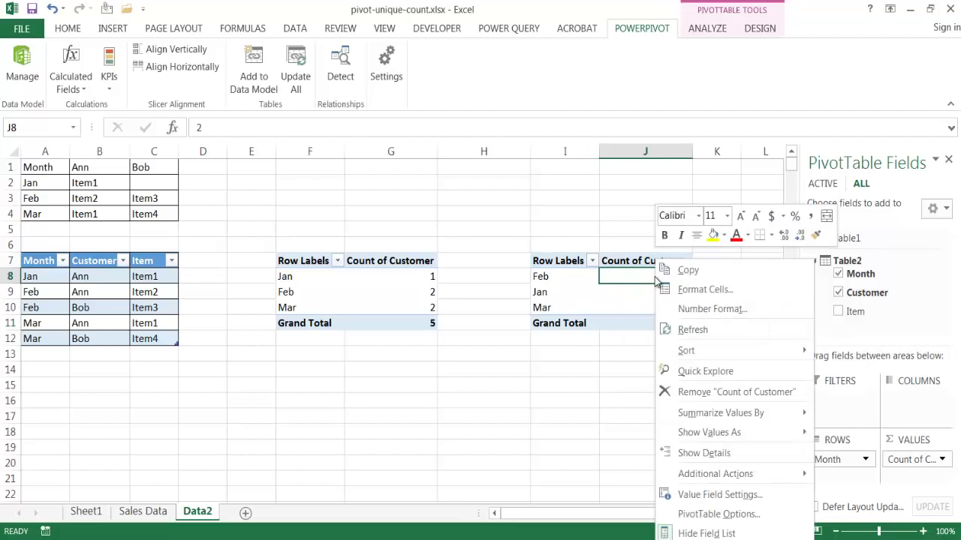
pyautogui.click(741, 494)
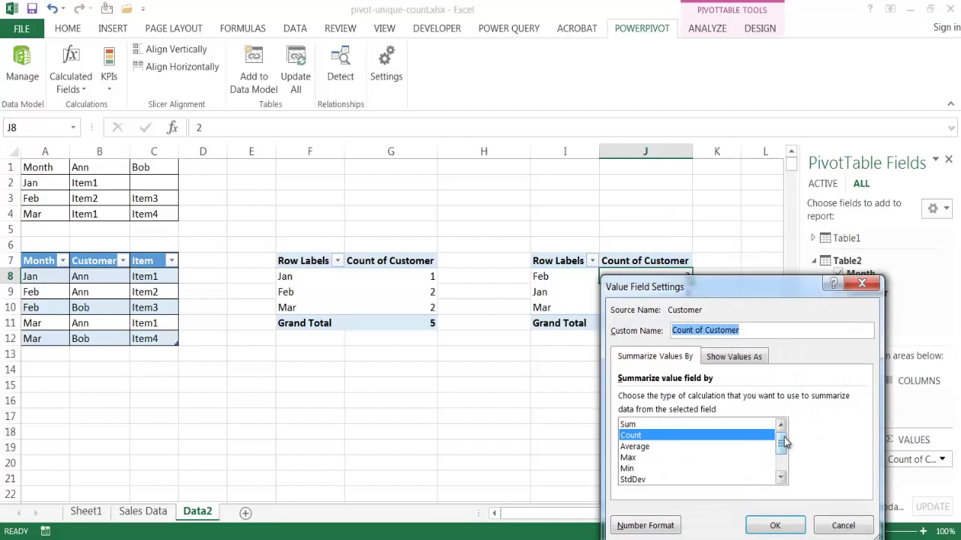
pyautogui.moveTo(783, 443); pyautogui.dragTo(780, 461)
pyautogui.click(658, 479)
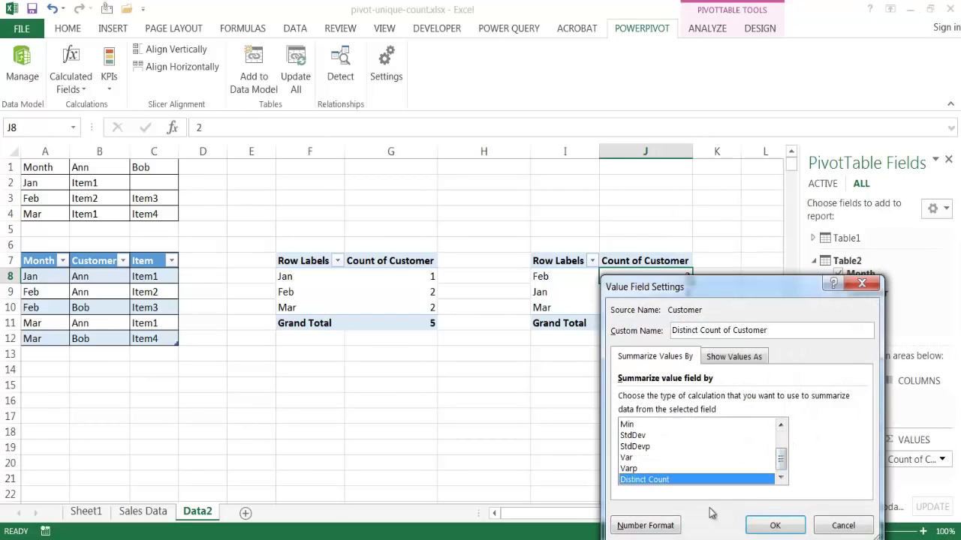
pyautogui.click(774, 526)
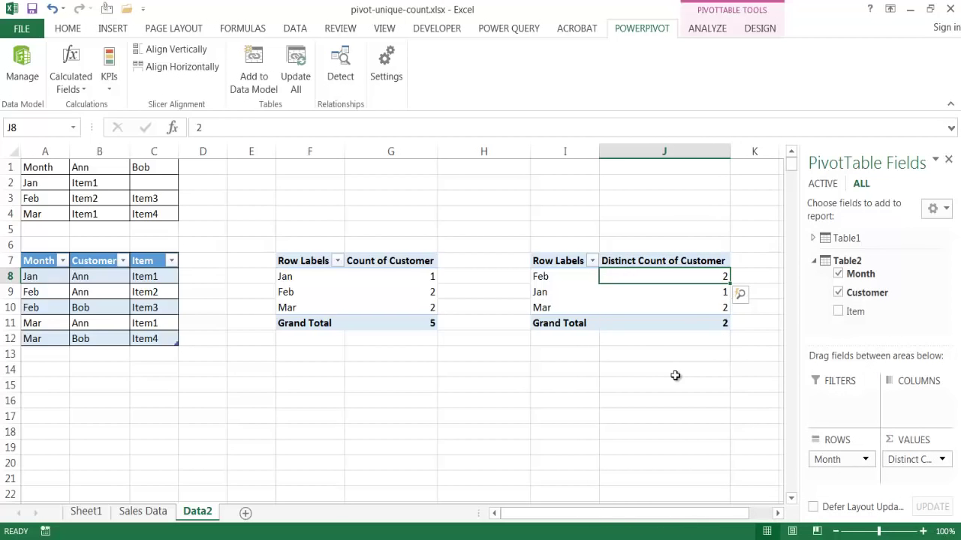
# Step: Reorder the row labels in the Distinct Count PivotTable so that Jan comes before Feb
pyautogui.click(557, 292)
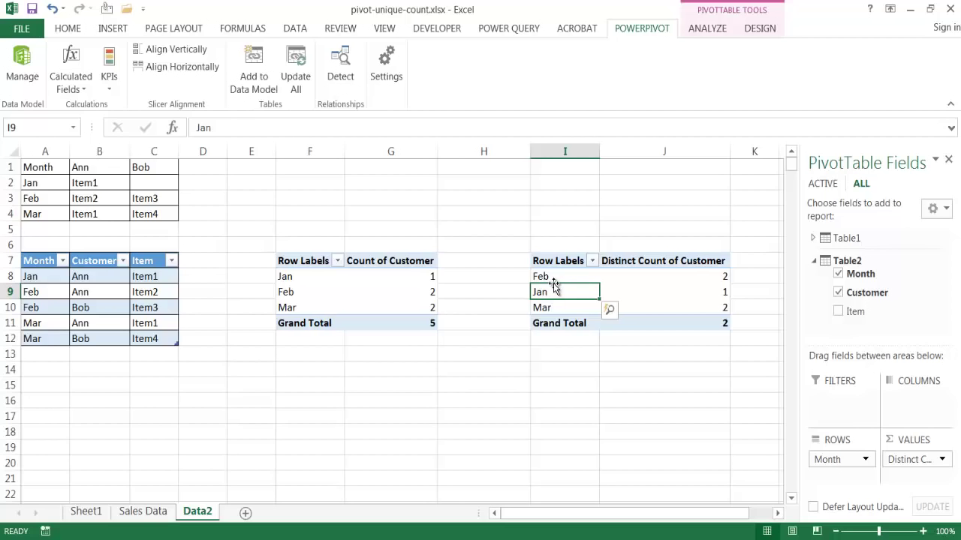
pyautogui.moveTo(554, 286); pyautogui.dragTo(552, 274)
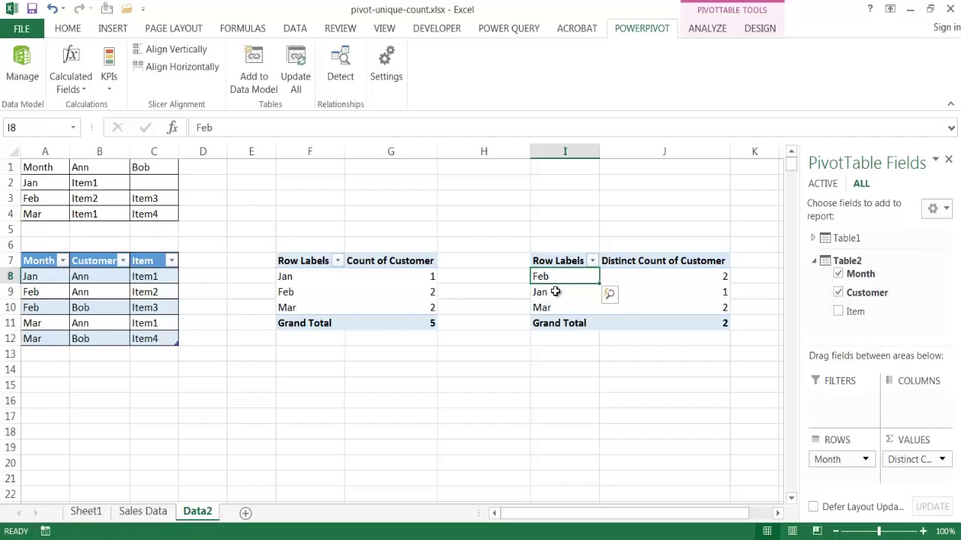
pyautogui.click(555, 292)
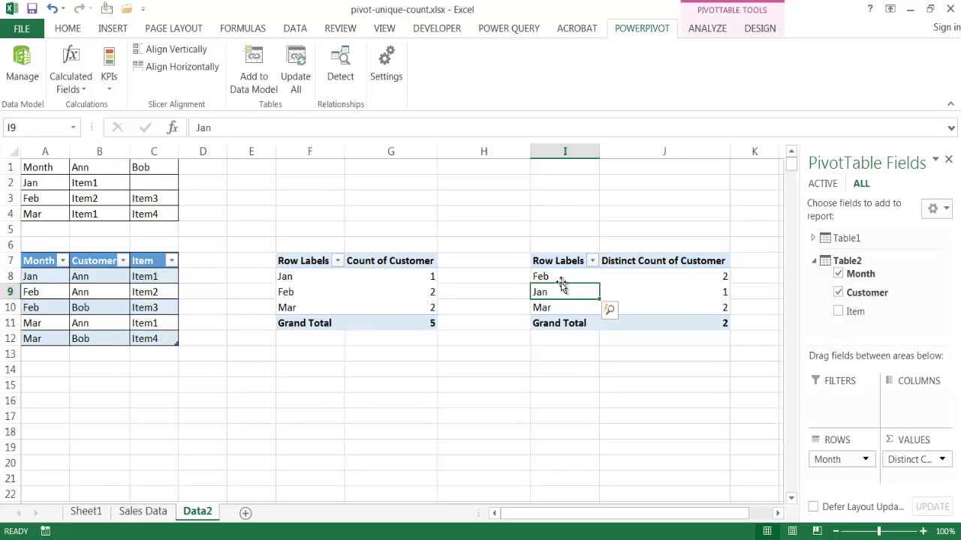
pyautogui.moveTo(562, 283); pyautogui.dragTo(556, 278)
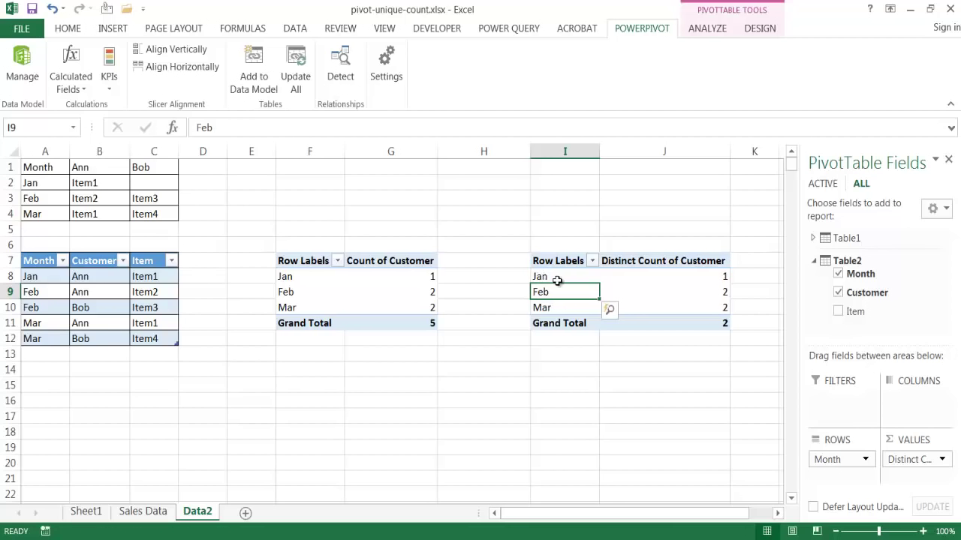
# Step: Check the Distinct Count of Customer for Jan, Feb, Mar and the grand total against the source table
pyautogui.click(664, 284)
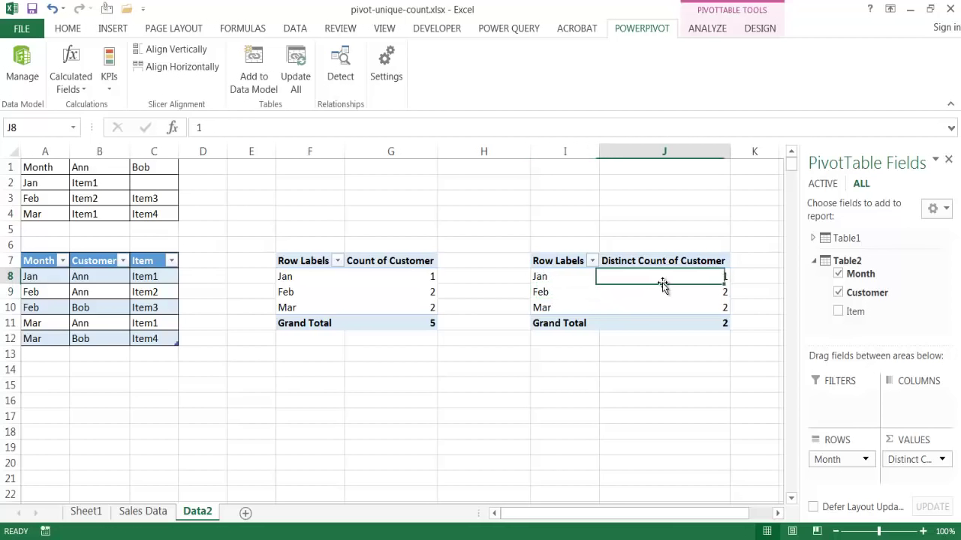
pyautogui.moveTo(663, 277)
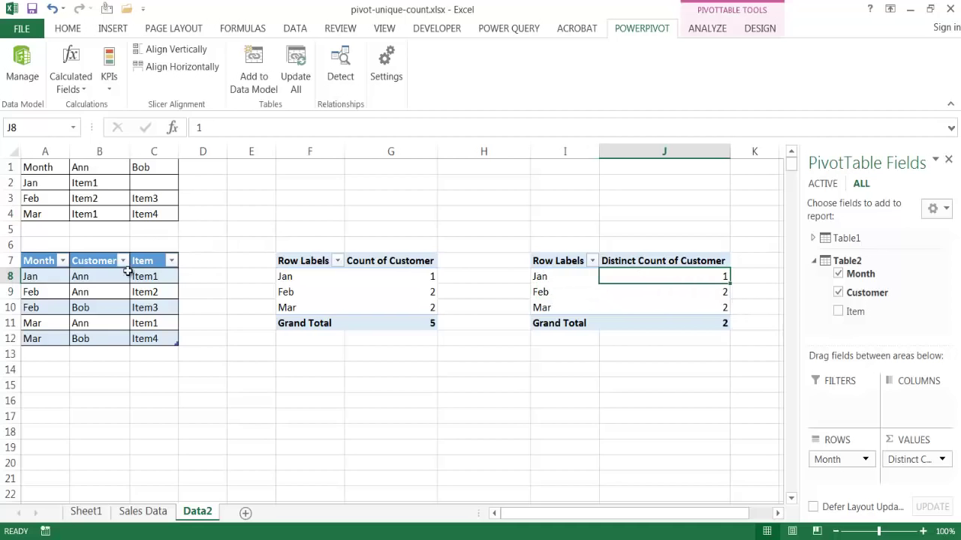
pyautogui.click(687, 295)
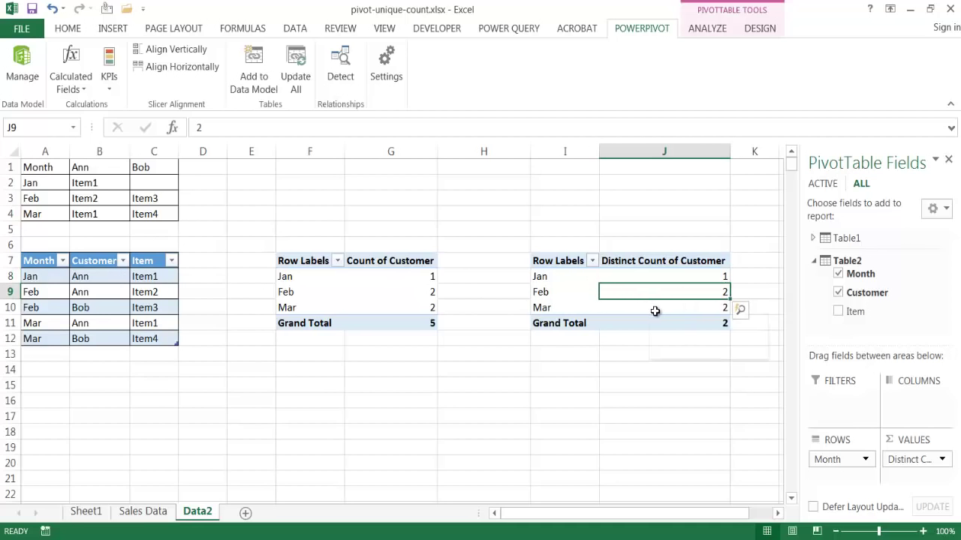
pyautogui.click(655, 310)
pyautogui.click(700, 327)
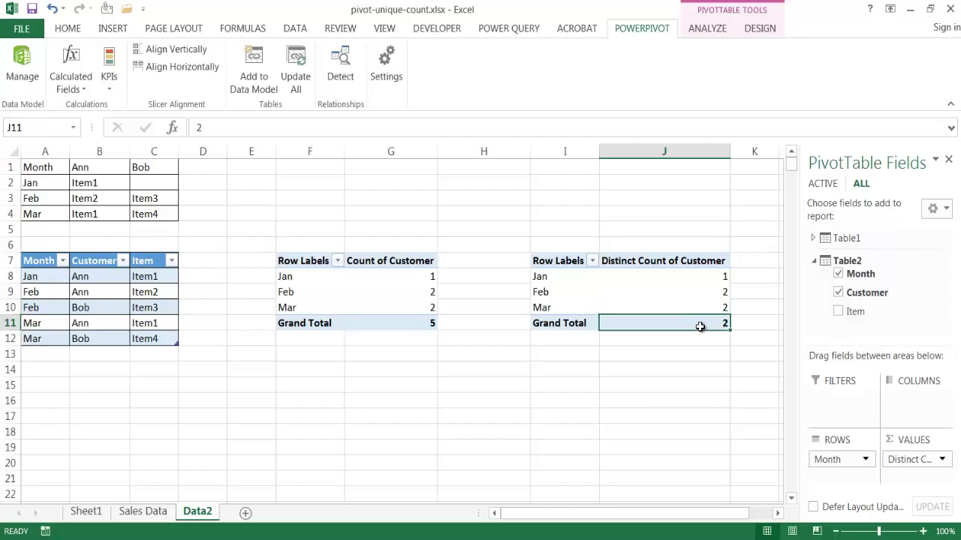
pyautogui.moveTo(697, 326)
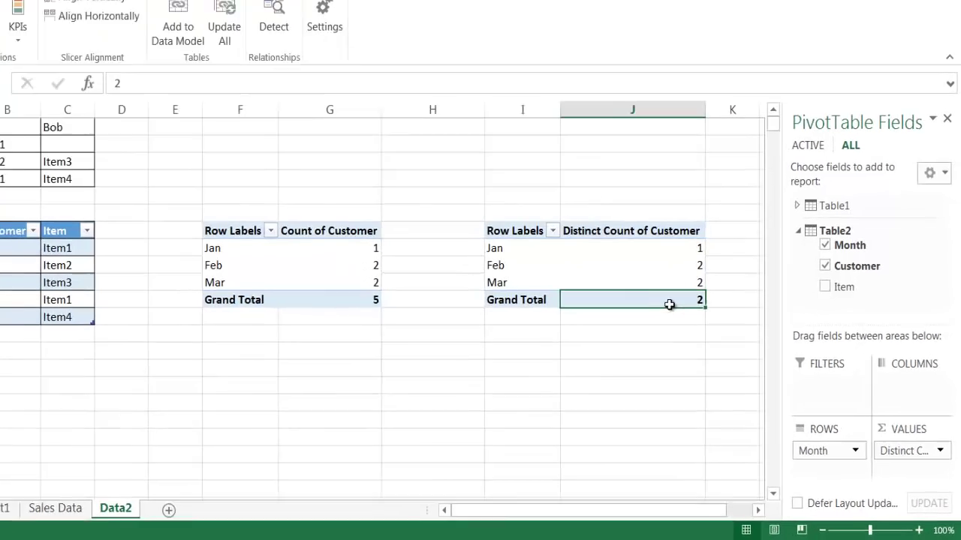
# Step: Compare the sum of the Jan to Mar distinct customer counts with the PivotTable's grand total
pyautogui.moveTo(676, 276); pyautogui.dragTo(675, 307)
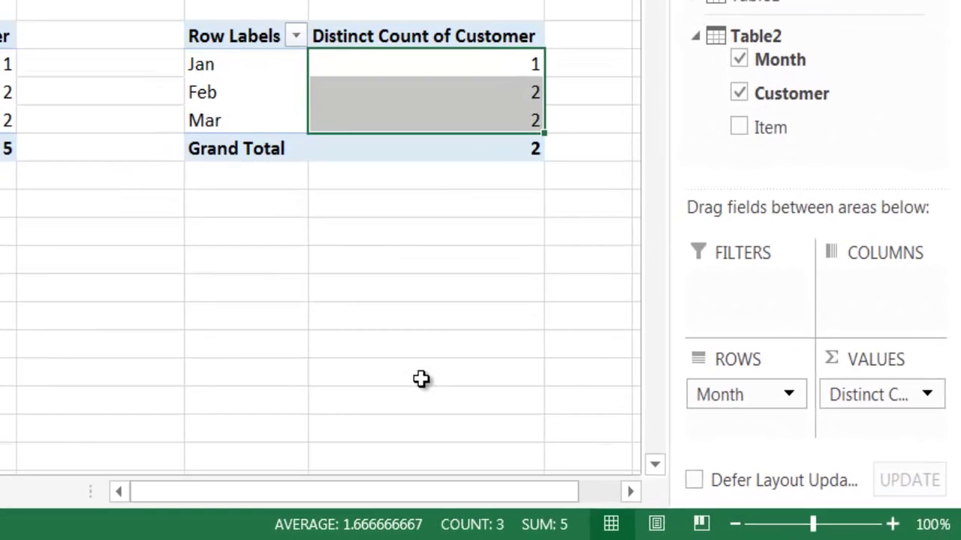
pyautogui.moveTo(450, 66); pyautogui.dragTo(433, 135)
pyautogui.click(485, 61)
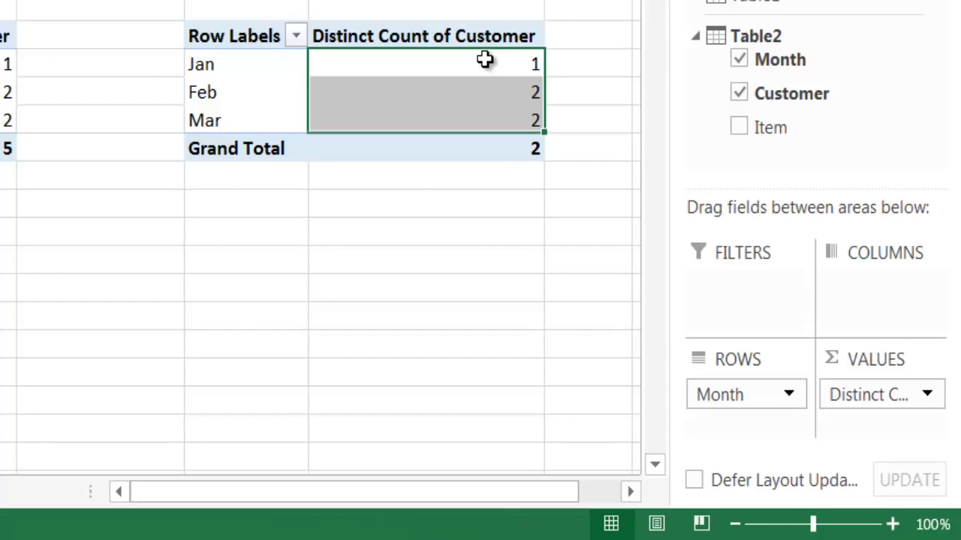
pyautogui.click(475, 93)
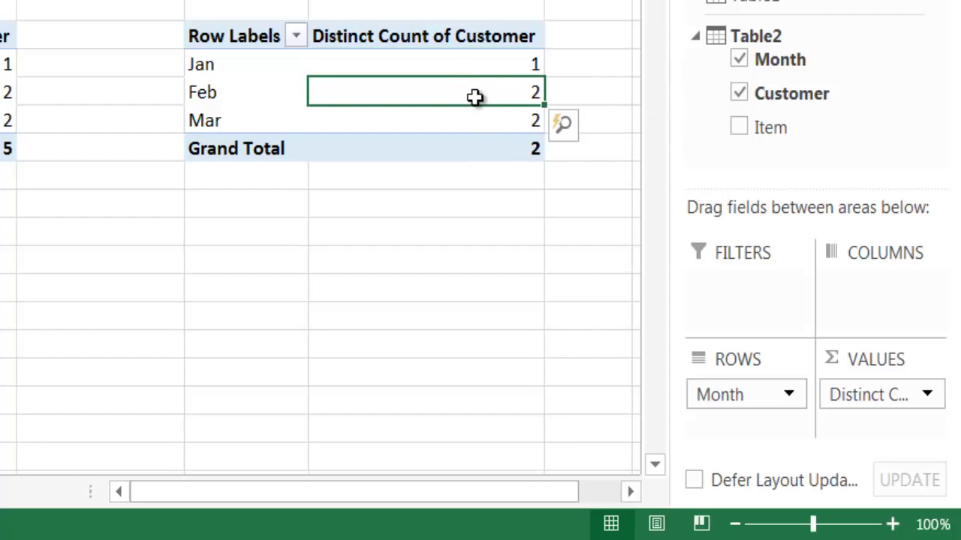
pyautogui.click(472, 120)
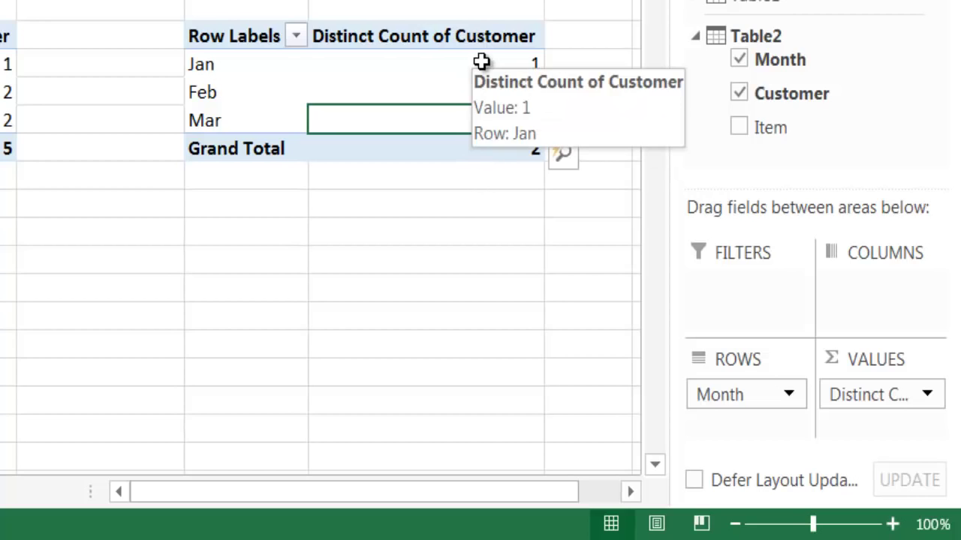
pyautogui.moveTo(481, 63); pyautogui.dragTo(458, 120)
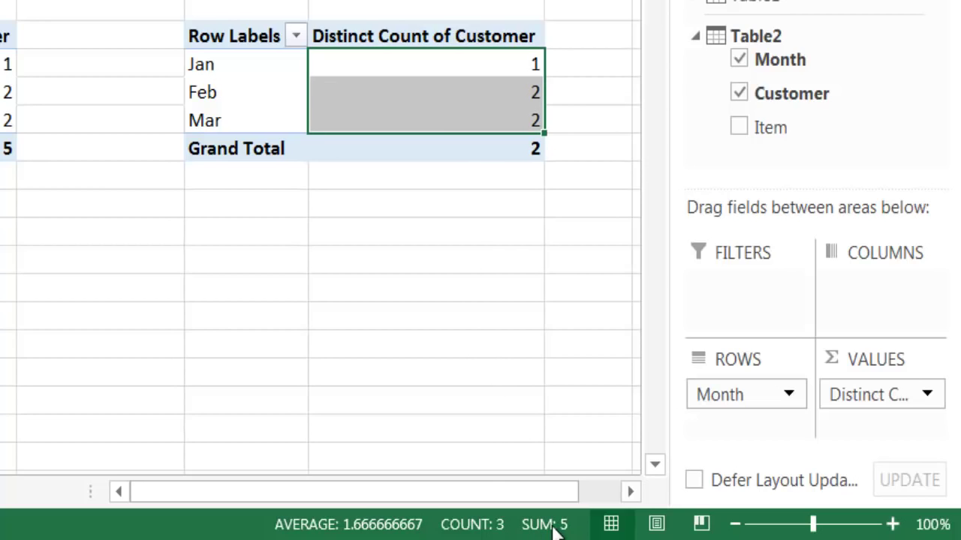
pyautogui.click(468, 149)
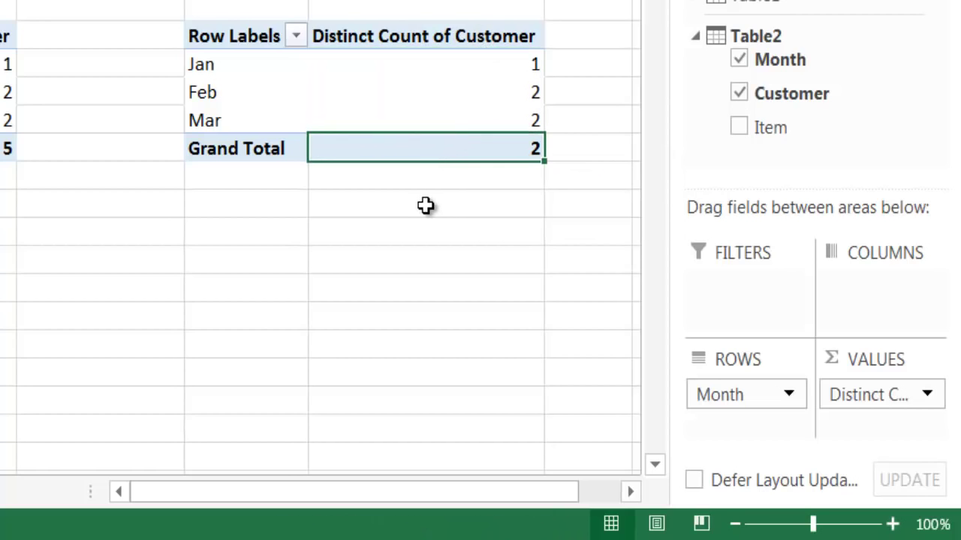
pyautogui.moveTo(510, 152)
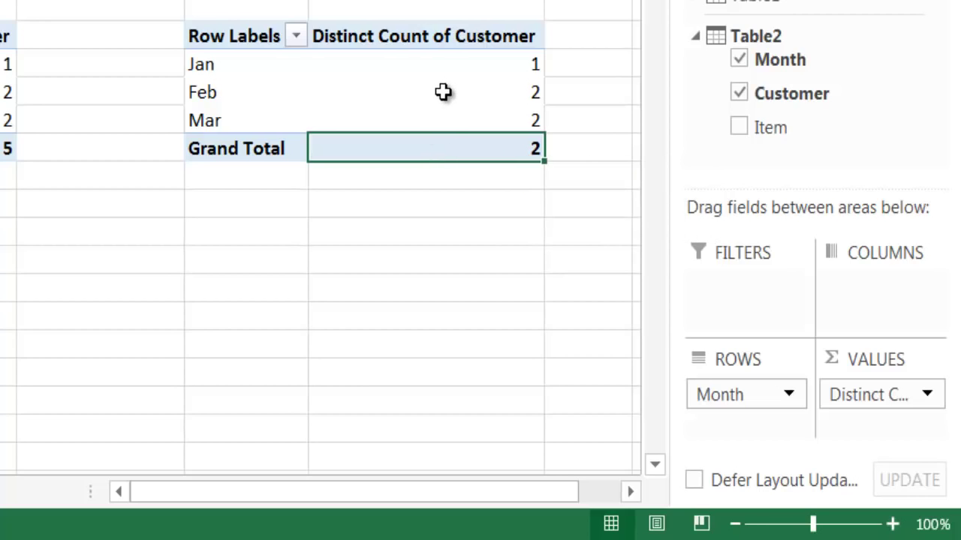
pyautogui.moveTo(441, 91)
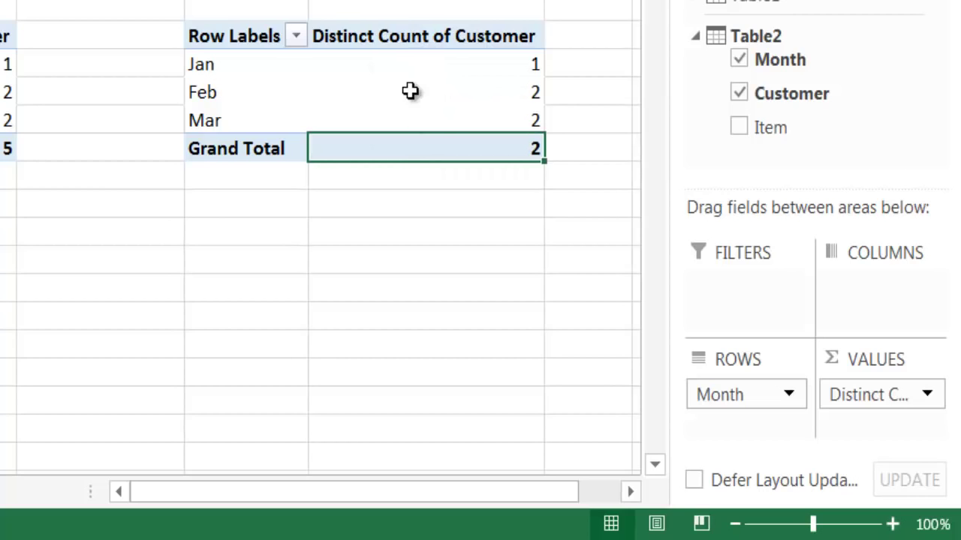
pyautogui.moveTo(436, 65); pyautogui.dragTo(426, 122)
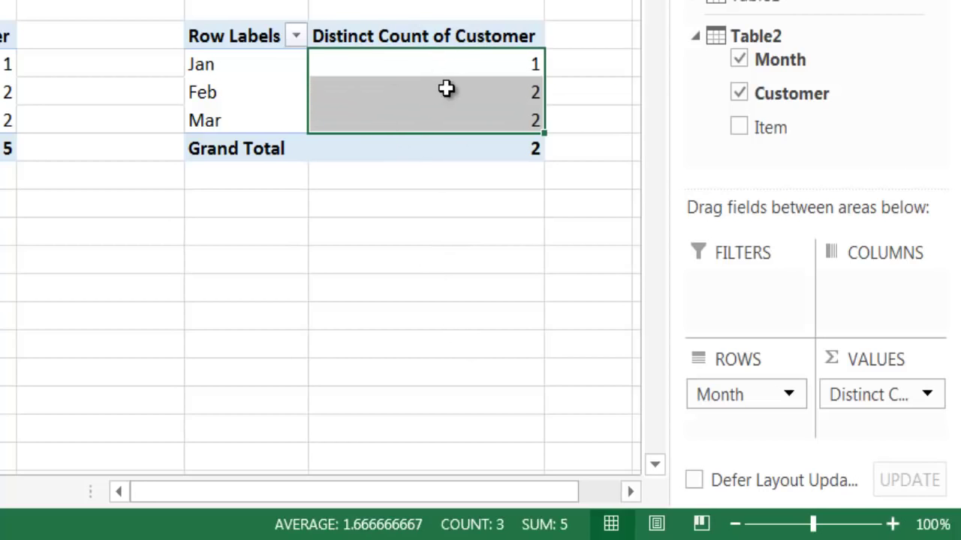
pyautogui.click(519, 147)
pyautogui.moveTo(508, 63); pyautogui.dragTo(463, 116)
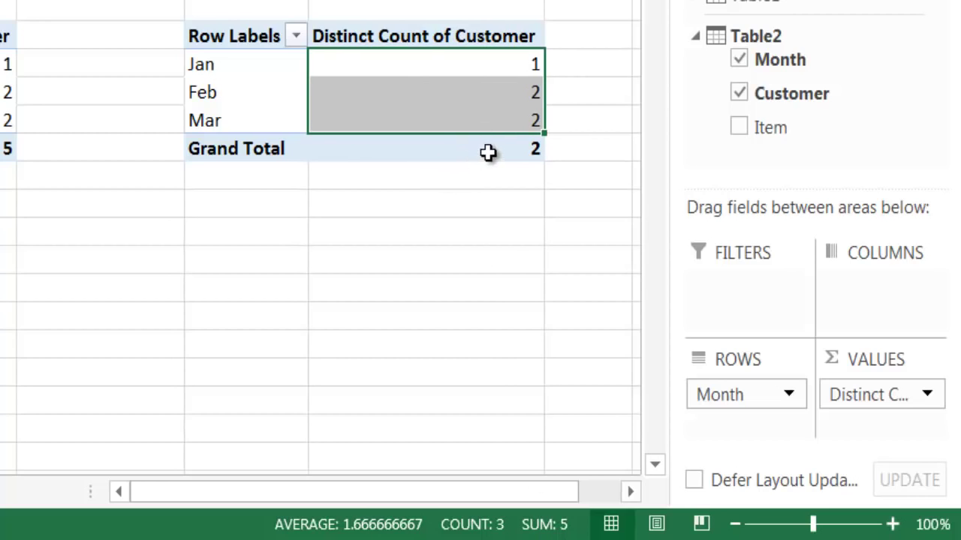
pyautogui.click(493, 149)
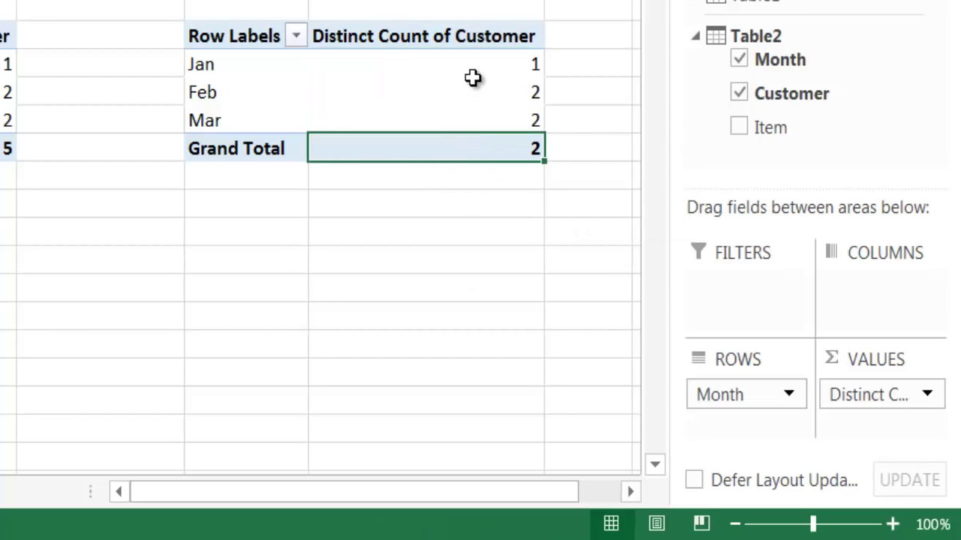
pyautogui.moveTo(472, 67); pyautogui.dragTo(470, 113)
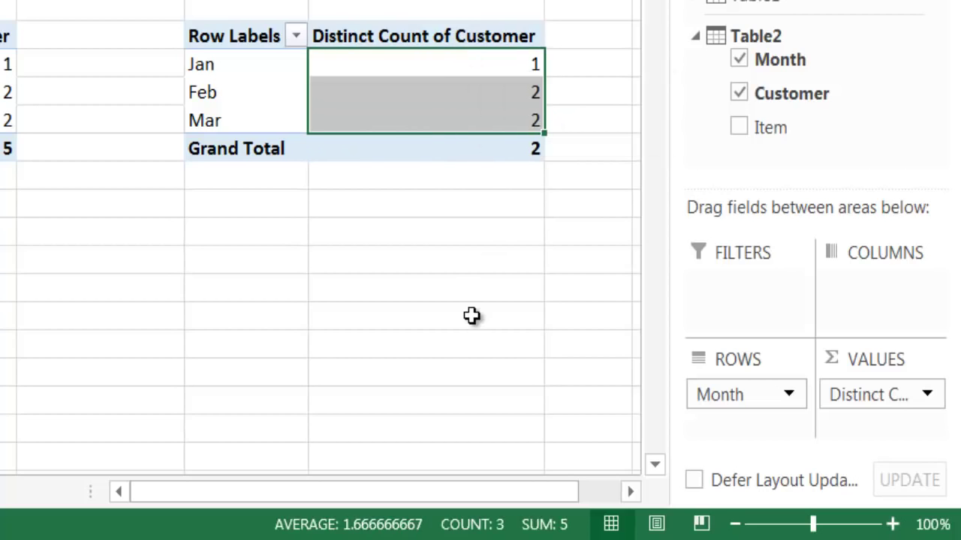
# Step: Examine how the Grand Total of Distinct Count of Customer relates to the Jan, Feb and Mar values by selecting each in turn
pyautogui.click(477, 63)
pyautogui.moveTo(477, 64); pyautogui.dragTo(476, 120)
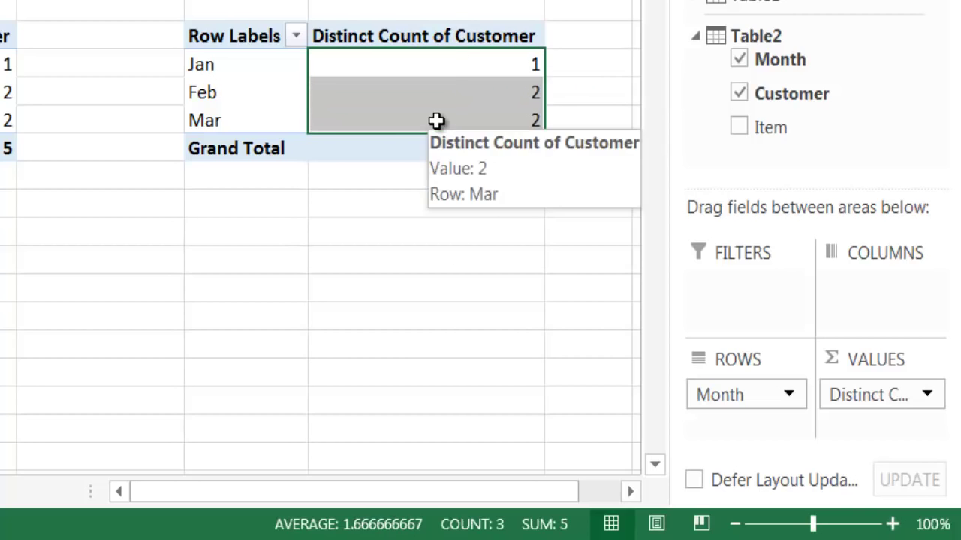
pyautogui.click(393, 149)
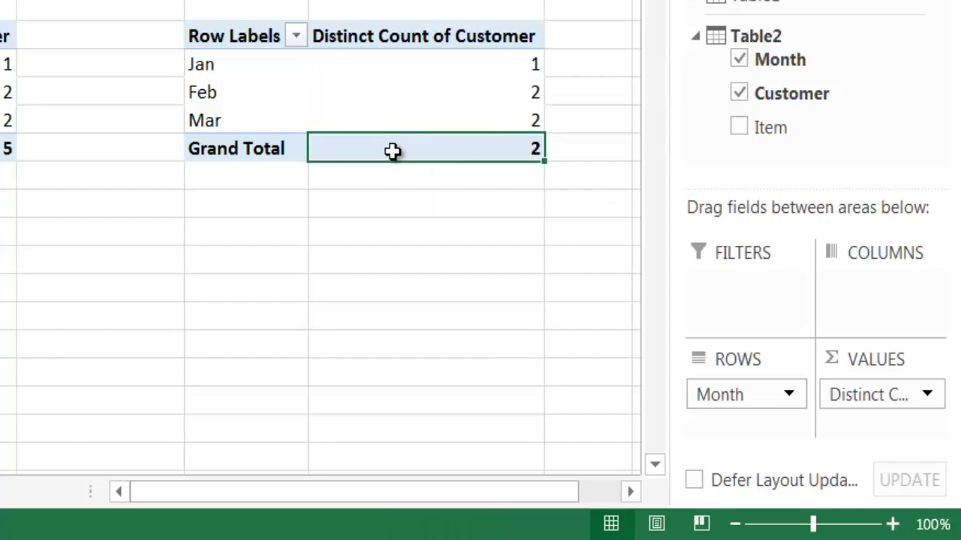
pyautogui.moveTo(470, 154)
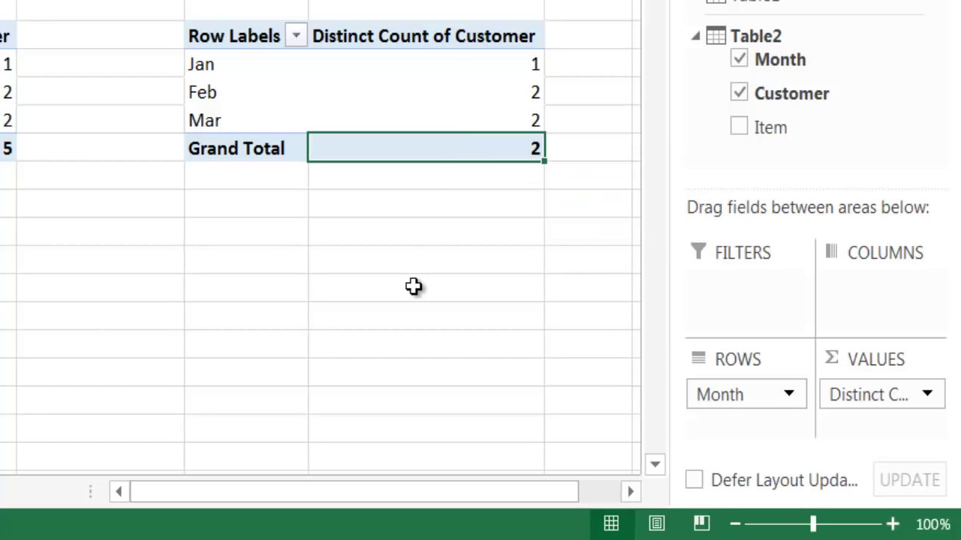
pyautogui.moveTo(425, 64); pyautogui.dragTo(418, 118)
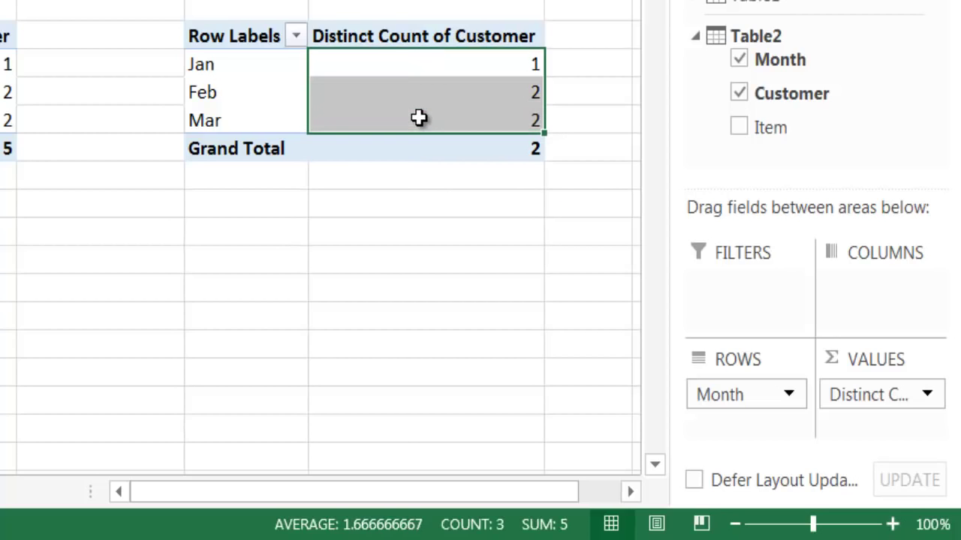
pyautogui.click(351, 148)
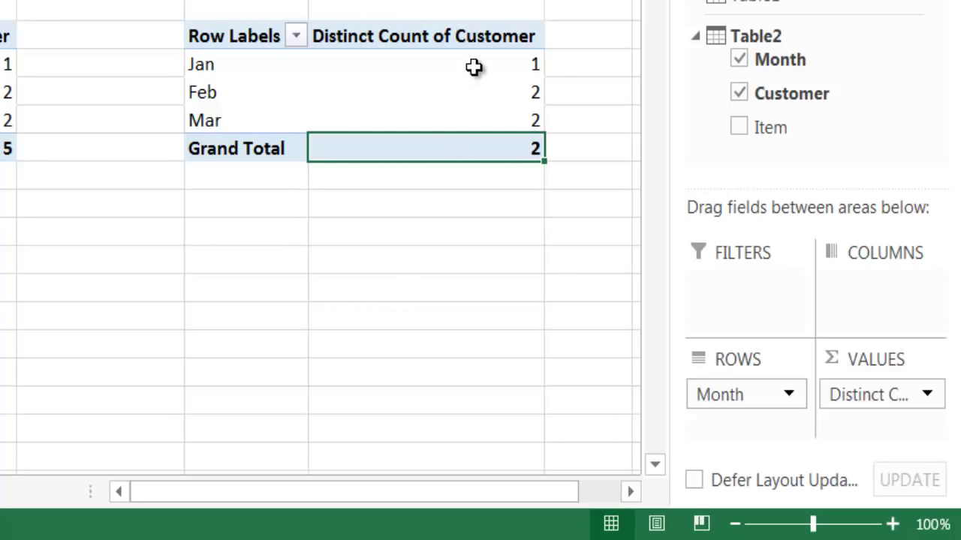
pyautogui.moveTo(473, 67); pyautogui.dragTo(472, 114)
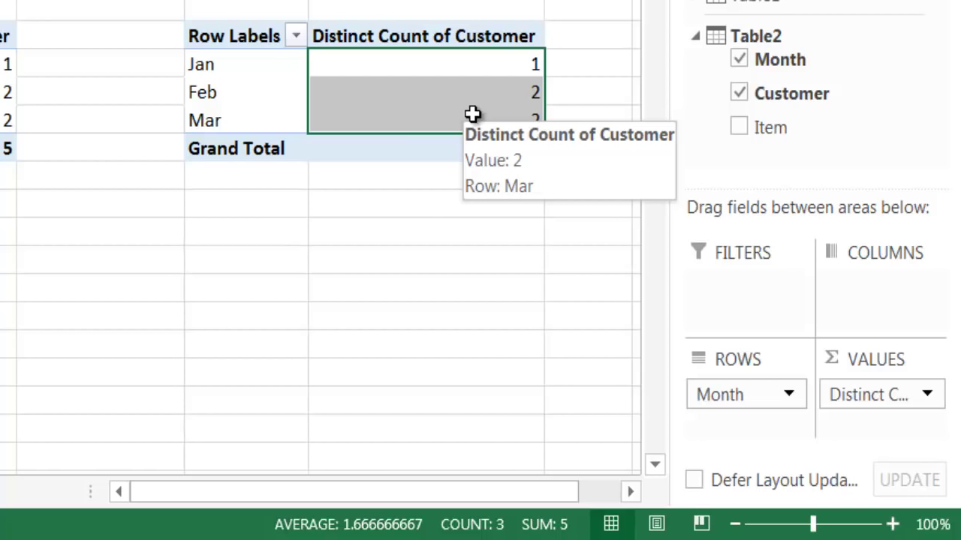
# Step: Compare the Feb value in the regular Count of Customer PivotTable with the Feb value in the Distinct Count PivotTable
pyautogui.click(385, 268)
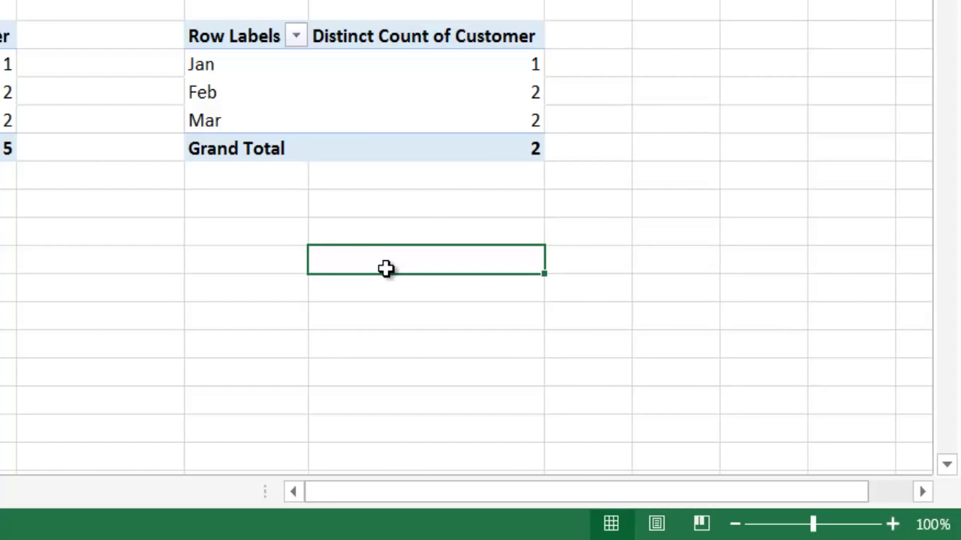
pyautogui.click(393, 292)
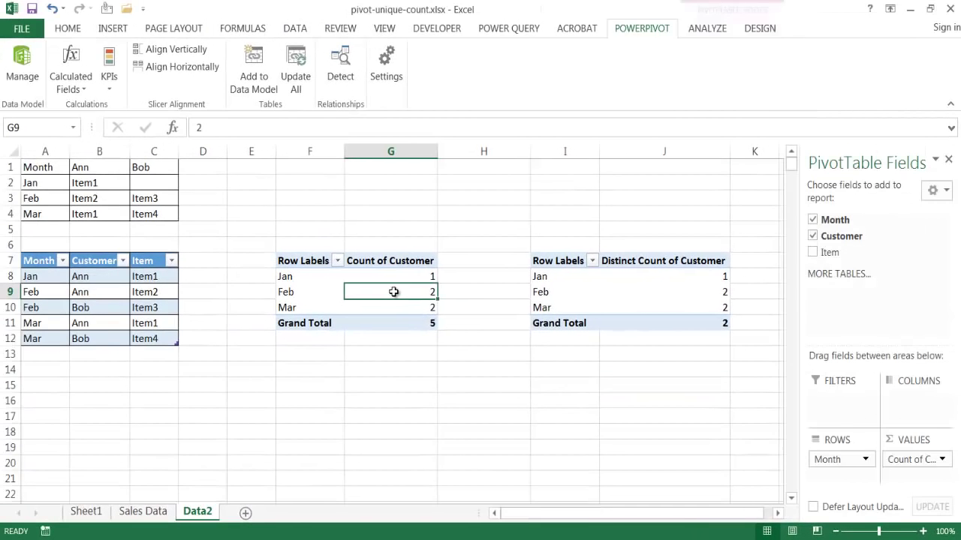
pyautogui.click(661, 290)
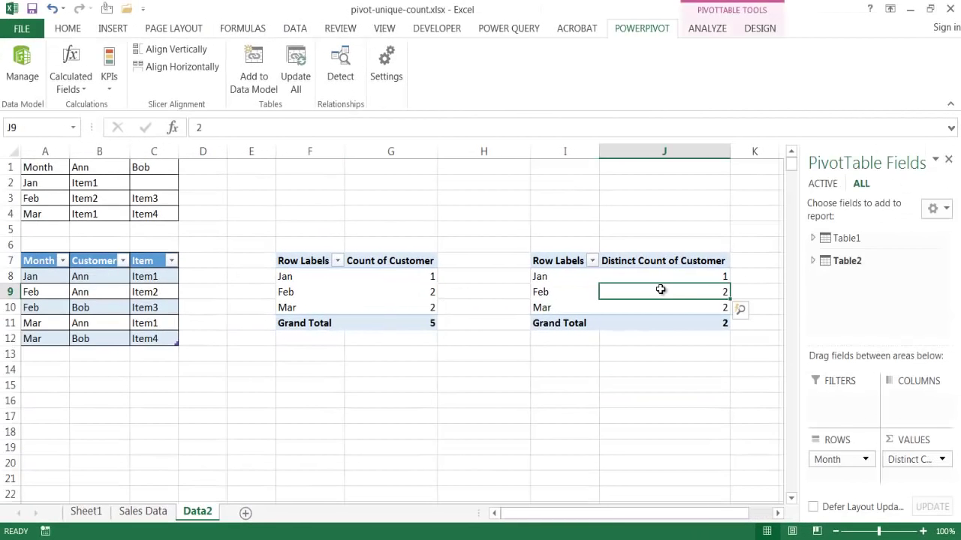